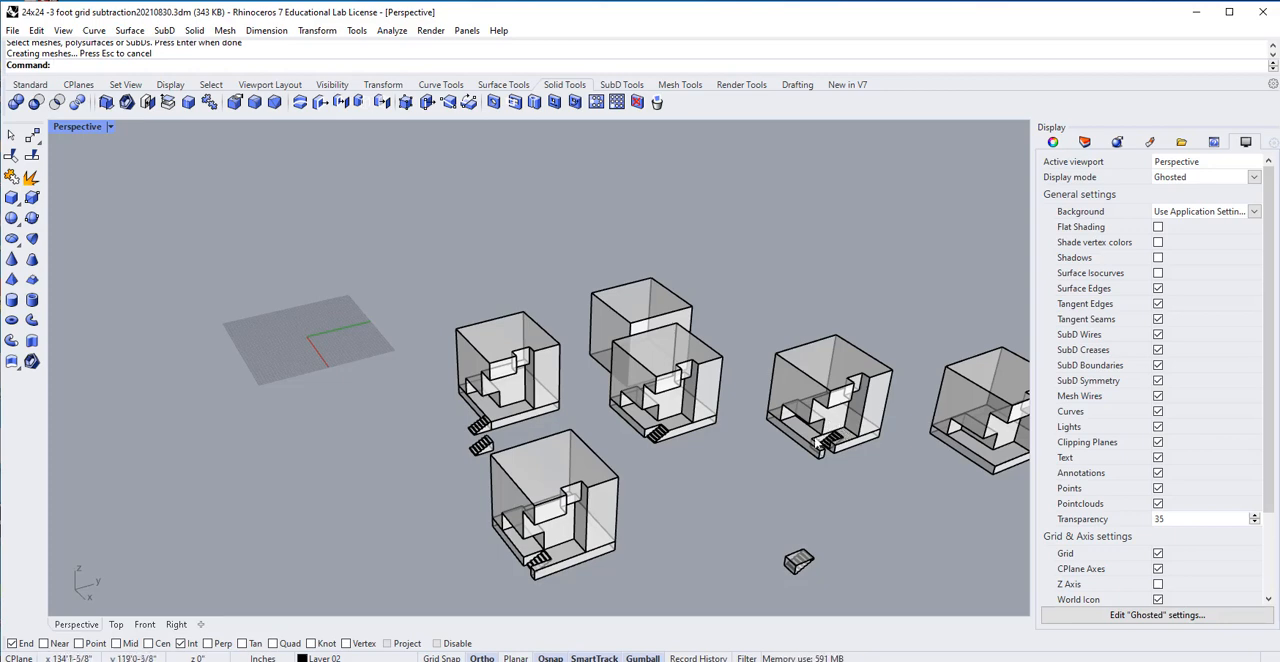
Save the current state of the cube model to its existing file.
scroll(818, 440, down, 1)
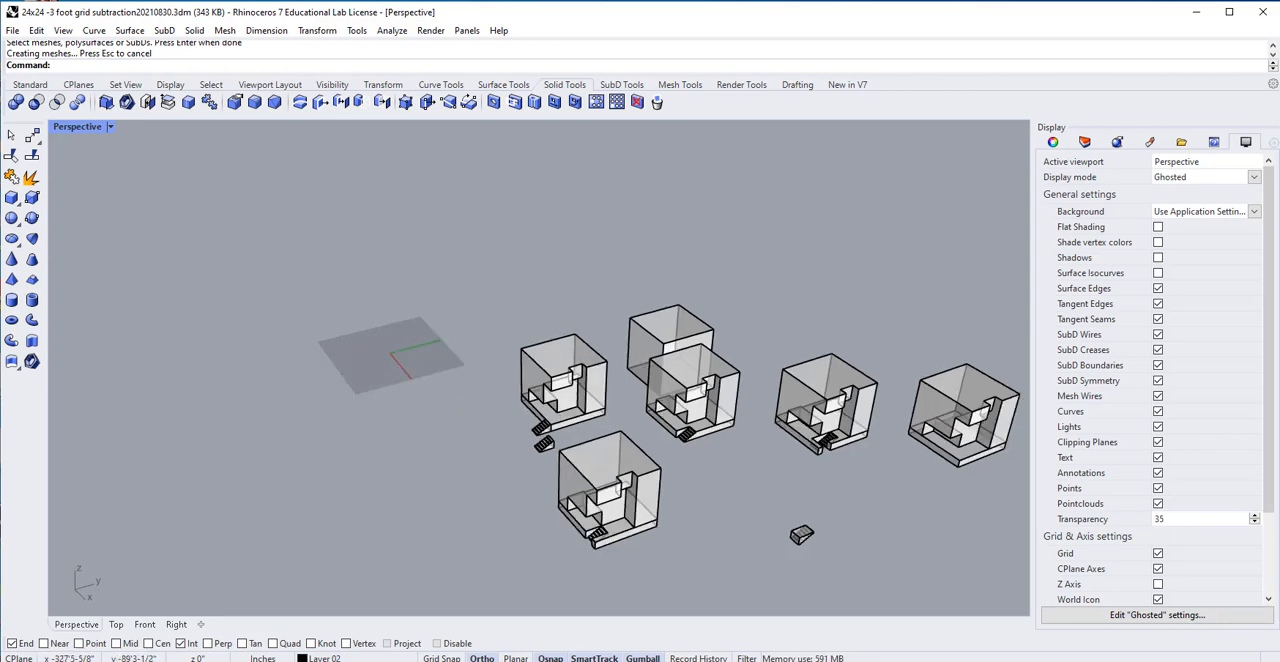
click(12, 30)
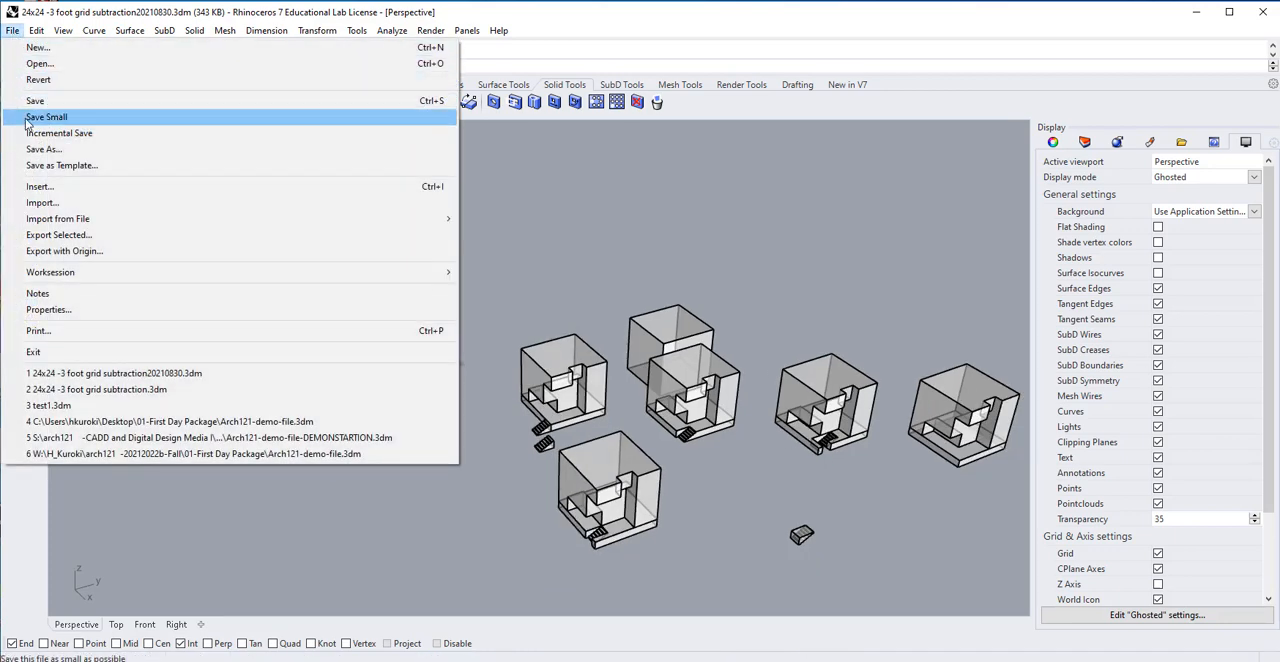
click(30, 100)
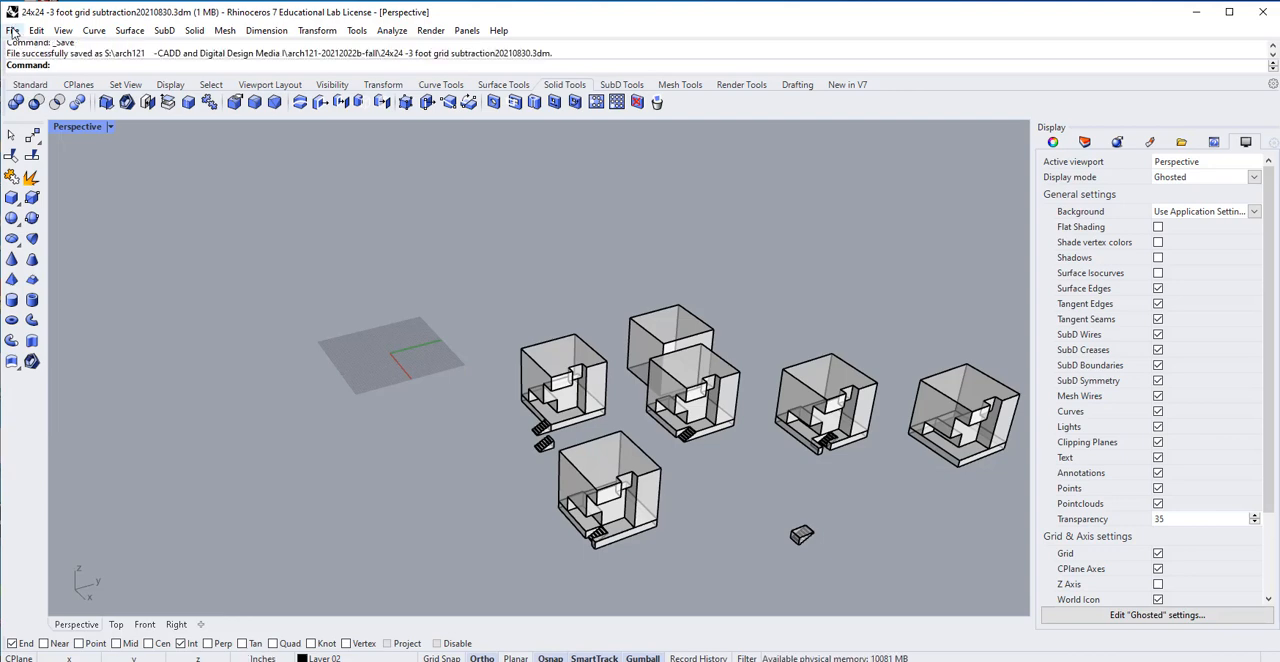
Save a copy of the model as 24x24 -3 foot grid subtraction20210830-a.3dm in the same folder.
click(13, 31)
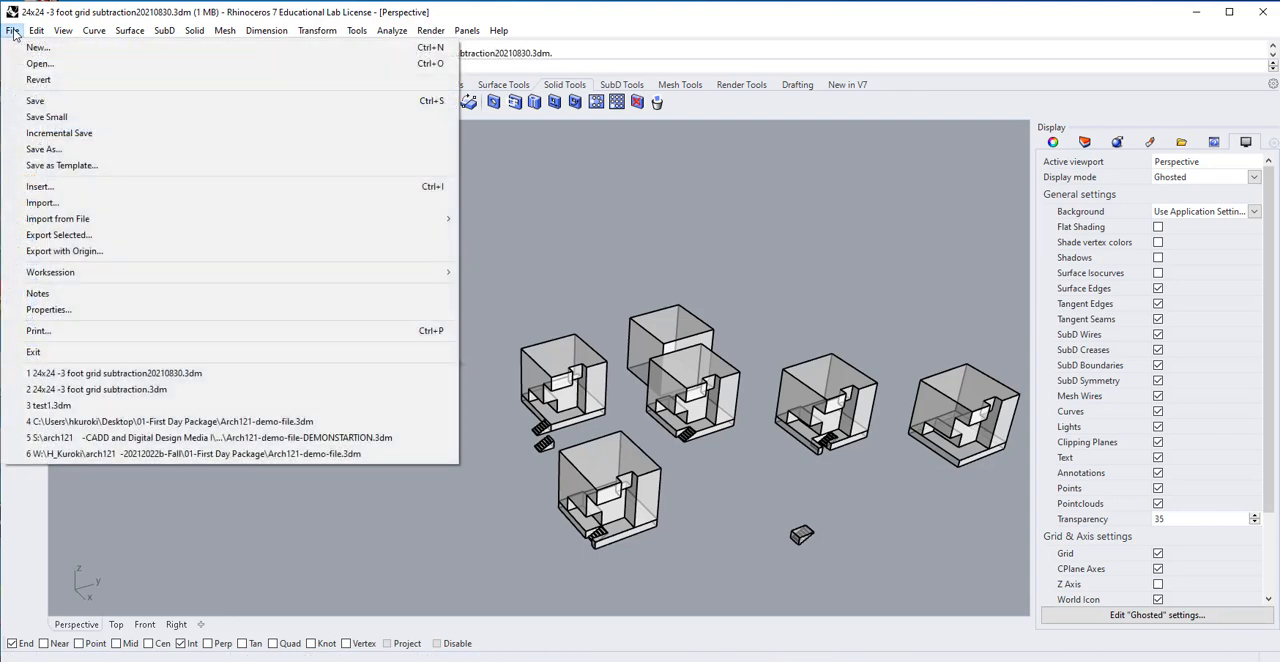
click(42, 149)
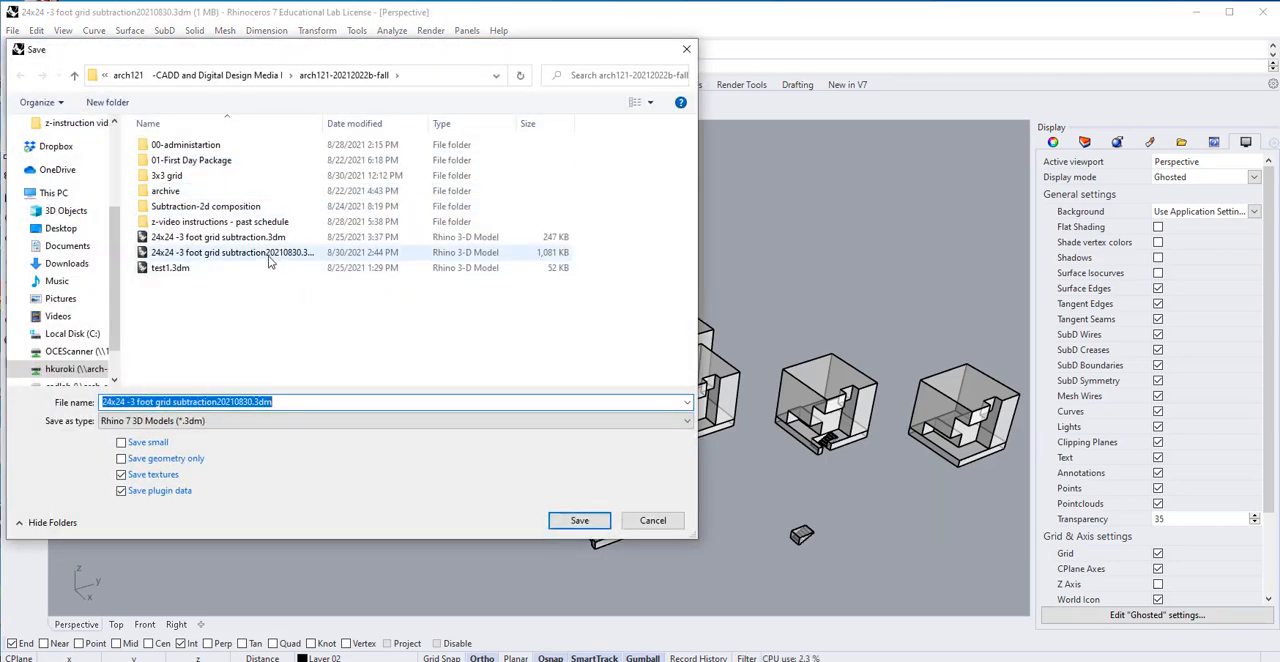
click(250, 252)
click(259, 402)
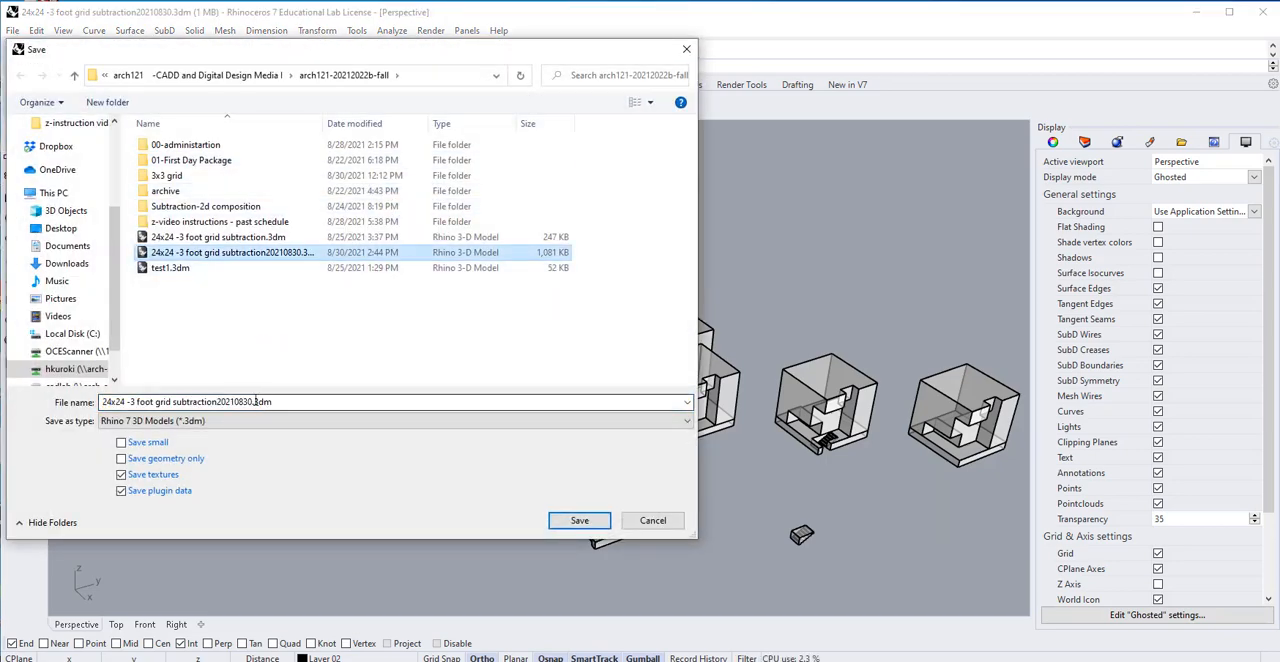
key(ctrl+a)
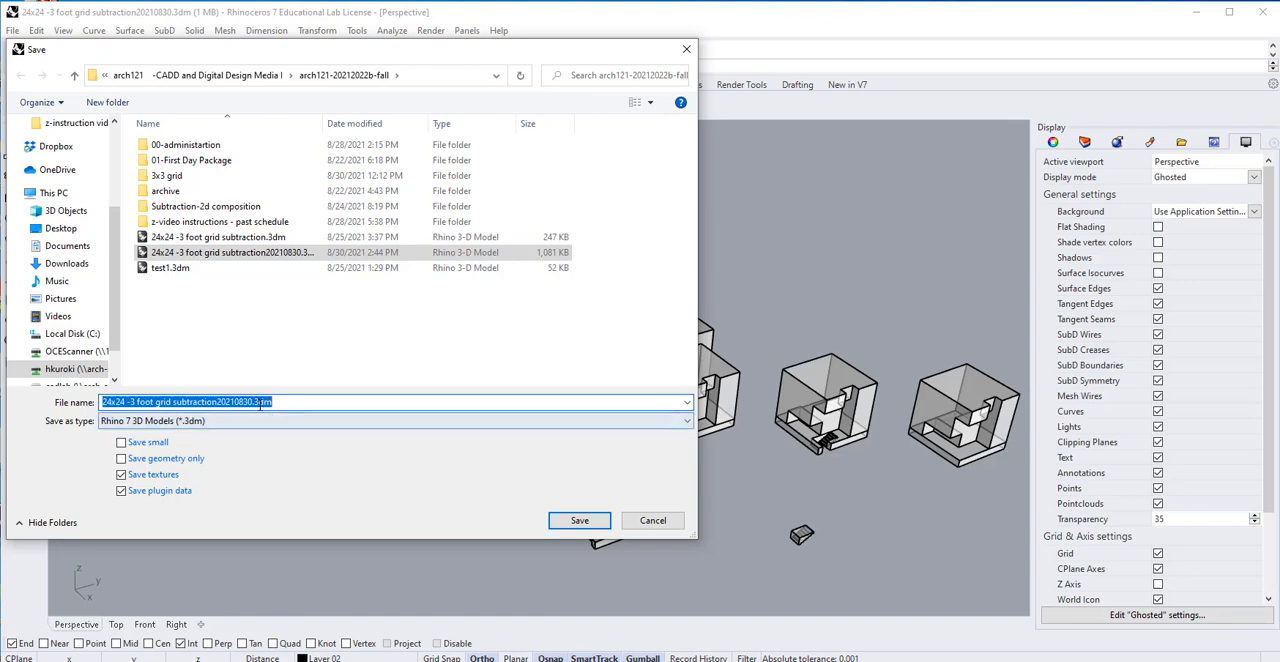
click(255, 400)
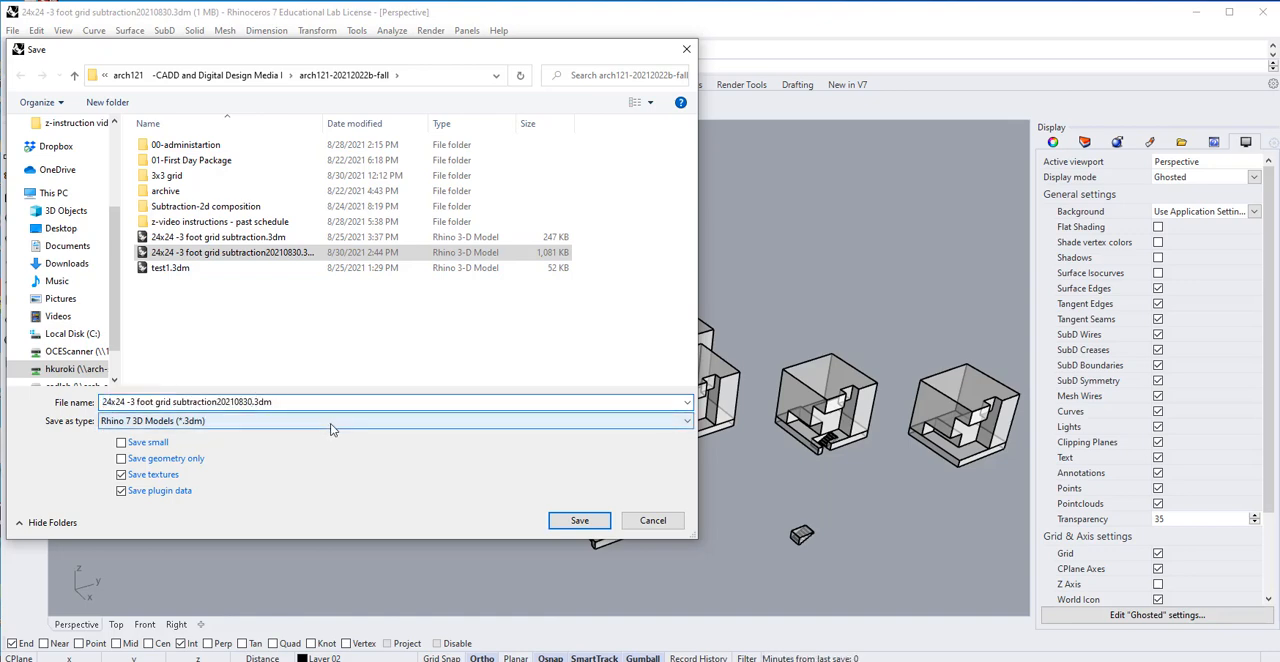
text(-a)
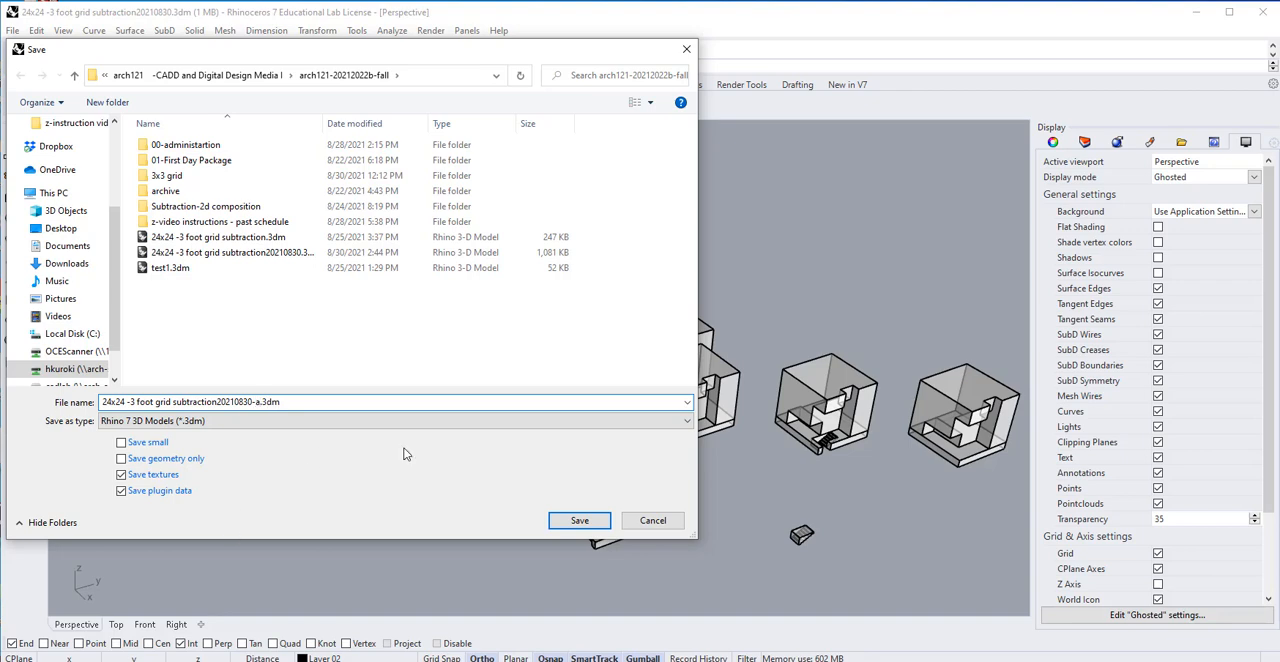
click(573, 521)
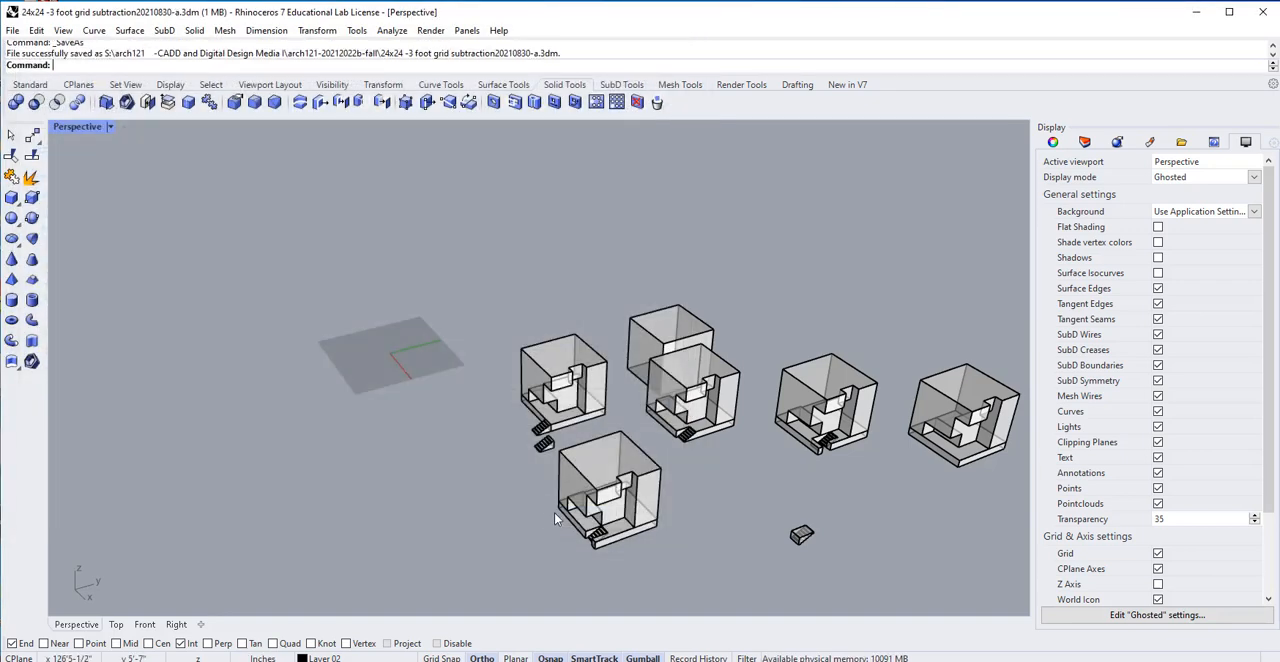
Delete the four cube studies nearest the construction grid together with the loose stair block beside them.
scroll(555, 518, down, 2)
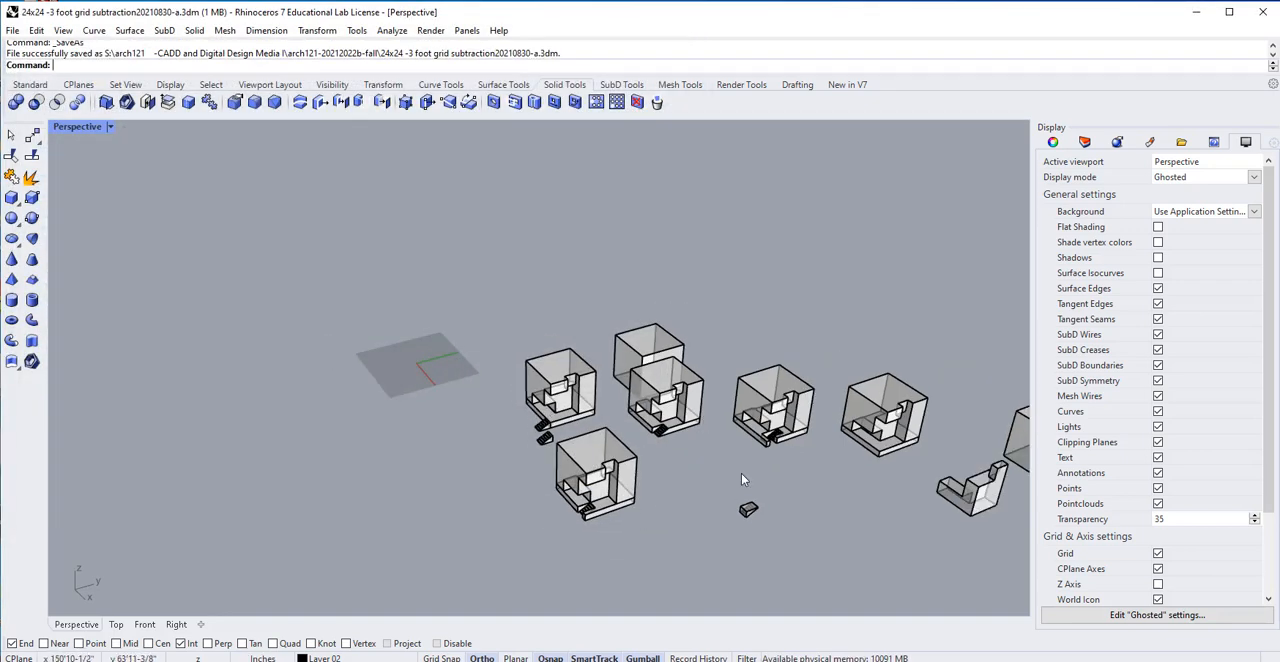
click(793, 437)
click(697, 439)
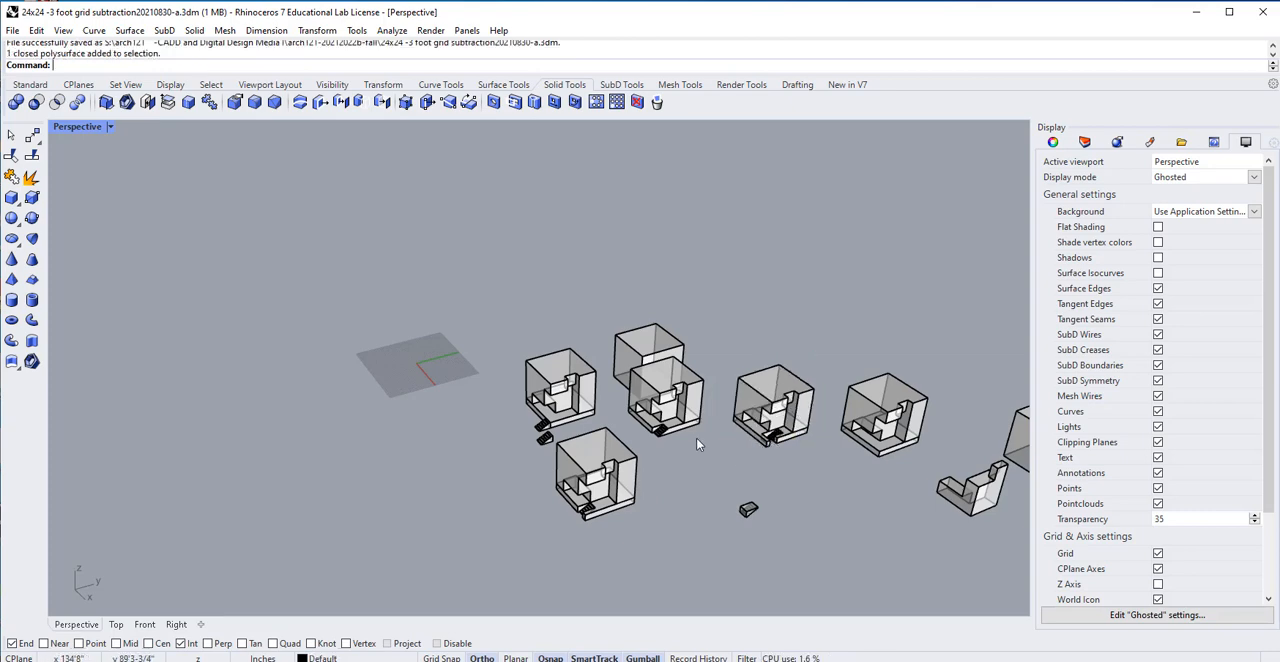
drag(703, 310, 478, 557)
key(Delete)
Delete the cube with the uncut base slab that stands next to the cube with stairs.
scroll(605, 475, down, 2)
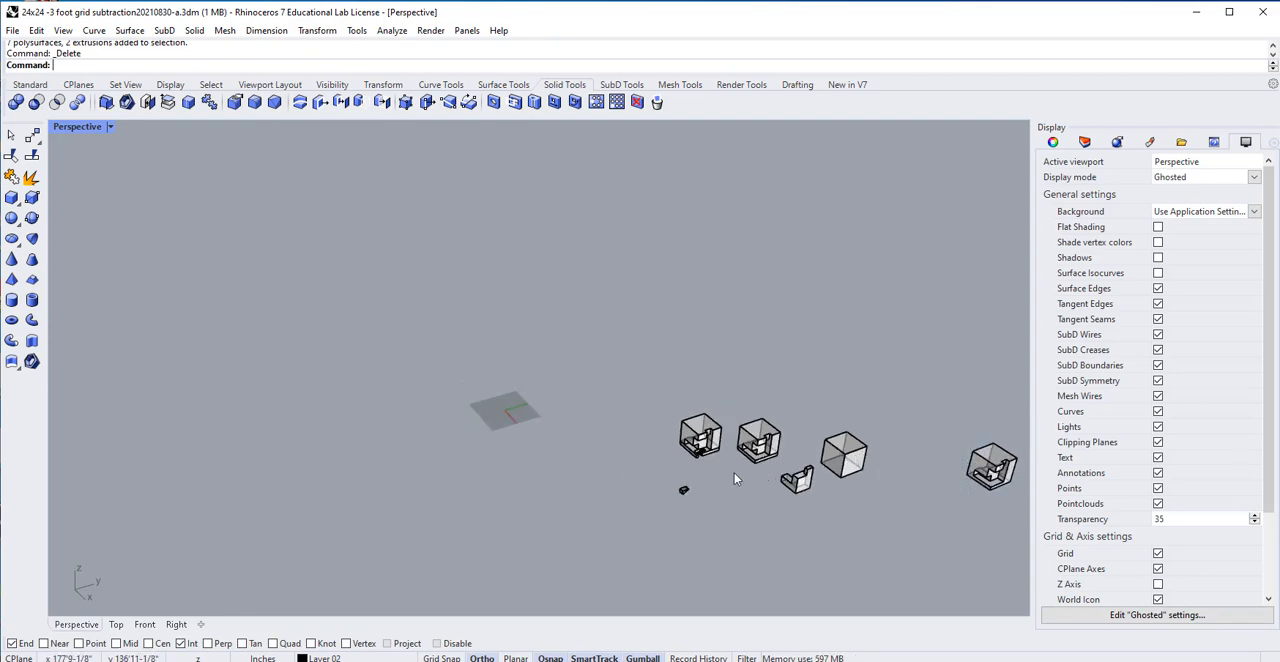
scroll(712, 465, up, 5)
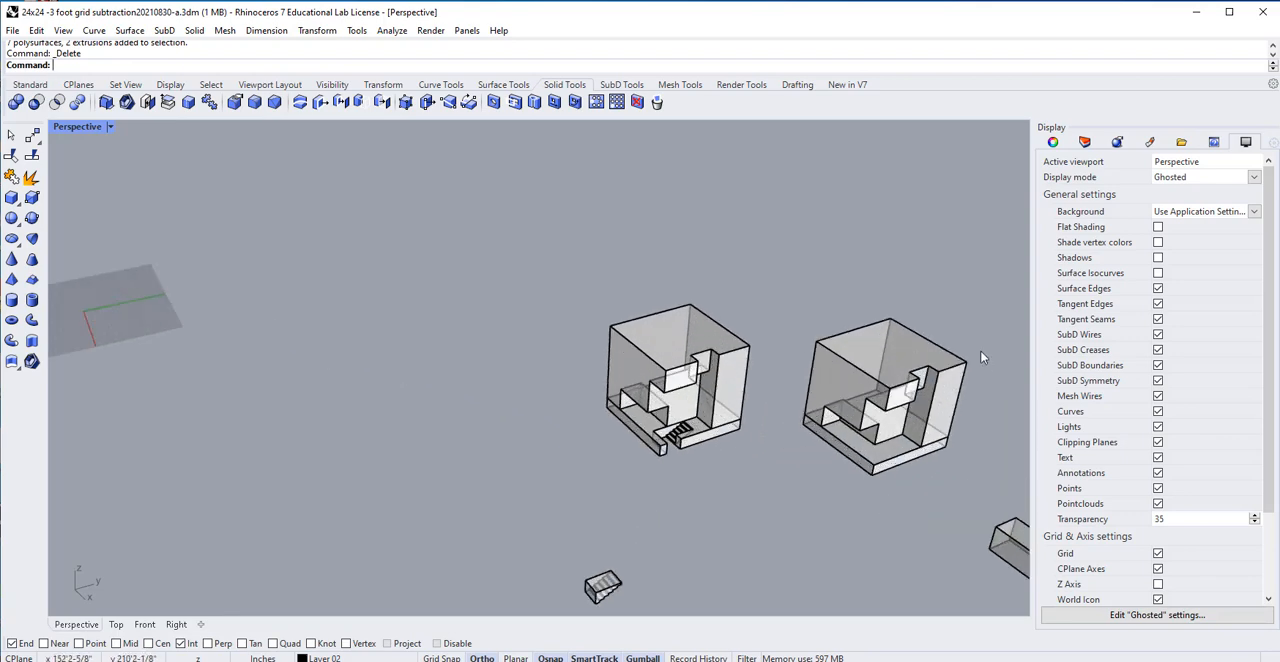
drag(977, 316, 827, 470)
scroll(850, 420, down, 8)
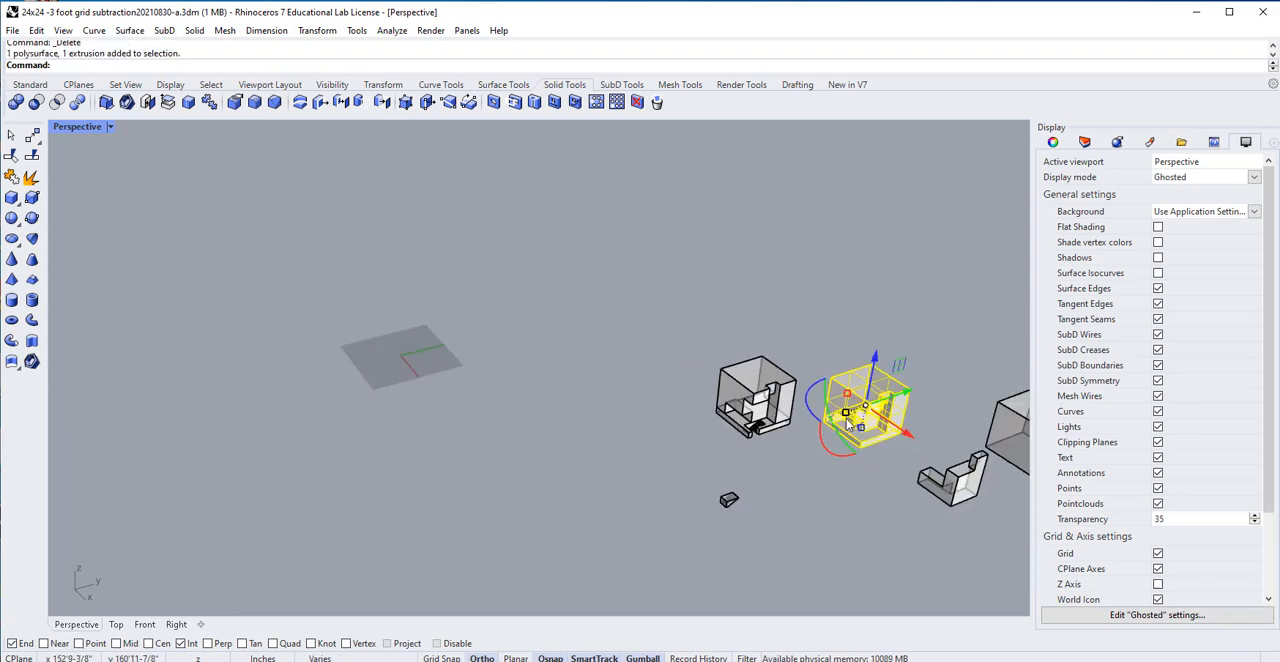
scroll(848, 420, up, 2)
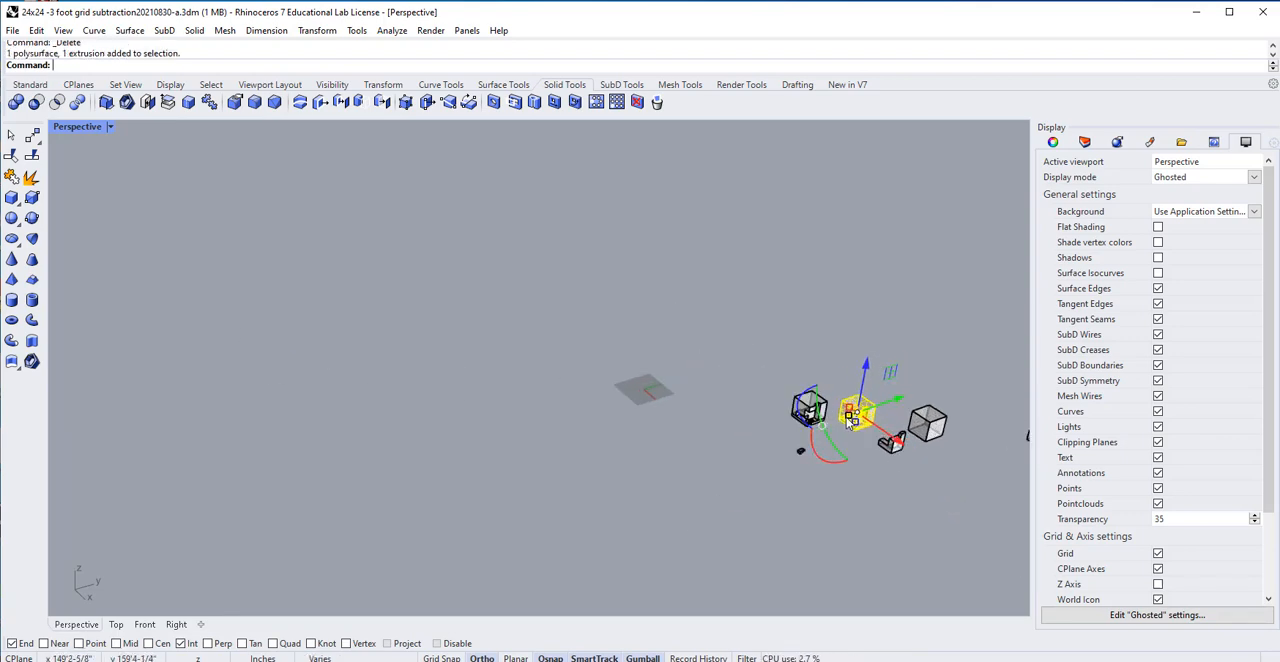
key(Delete)
Rename Layer 02, which holds the base slab of the cube with stairs, to floor.
scroll(800, 445, up, 4)
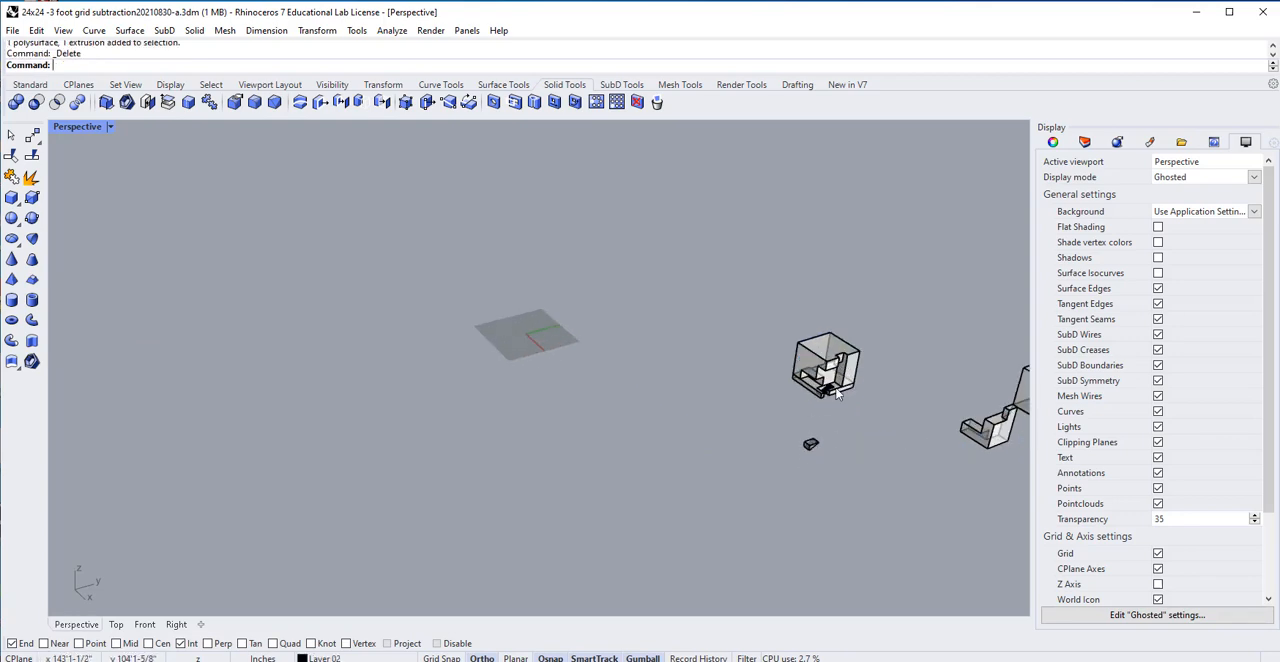
scroll(840, 393, up, 3)
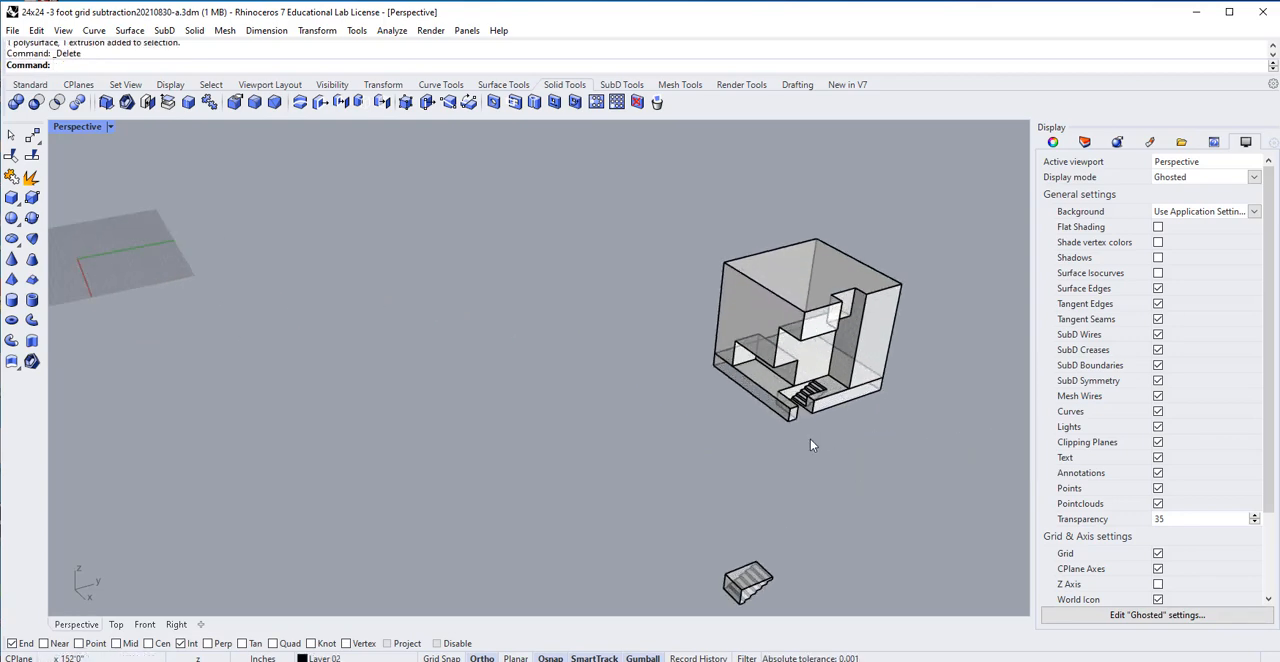
right_drag(809, 370, 690, 400)
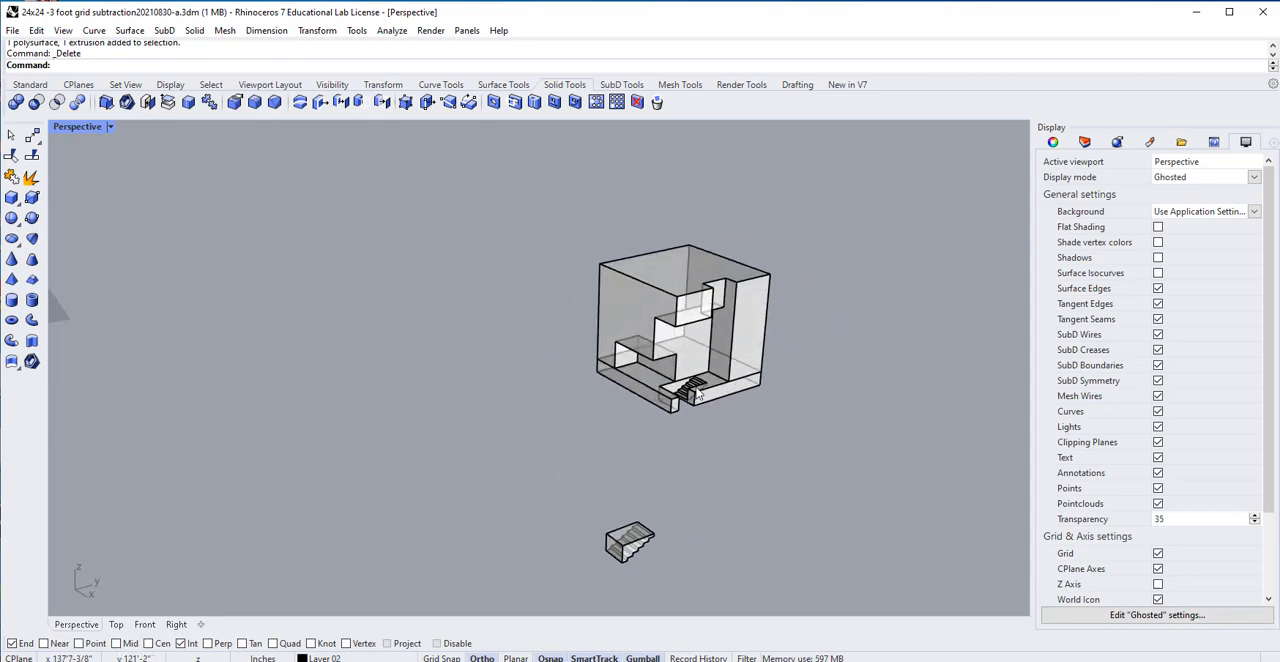
click(705, 408)
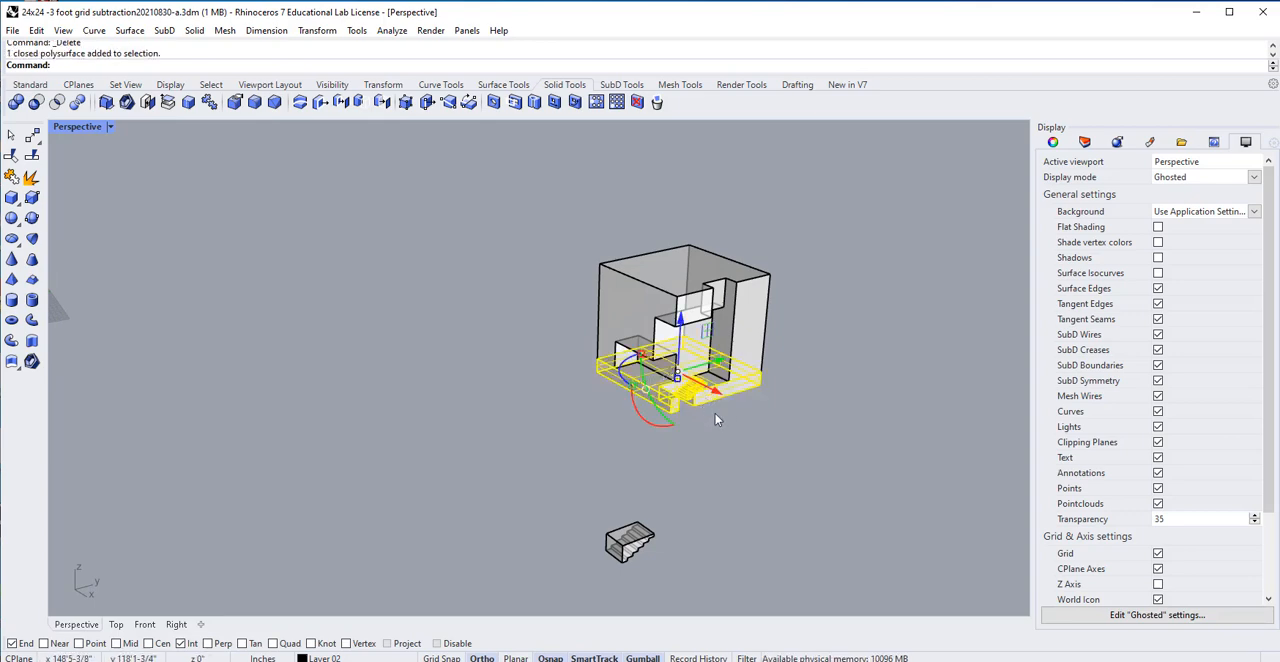
click(714, 419)
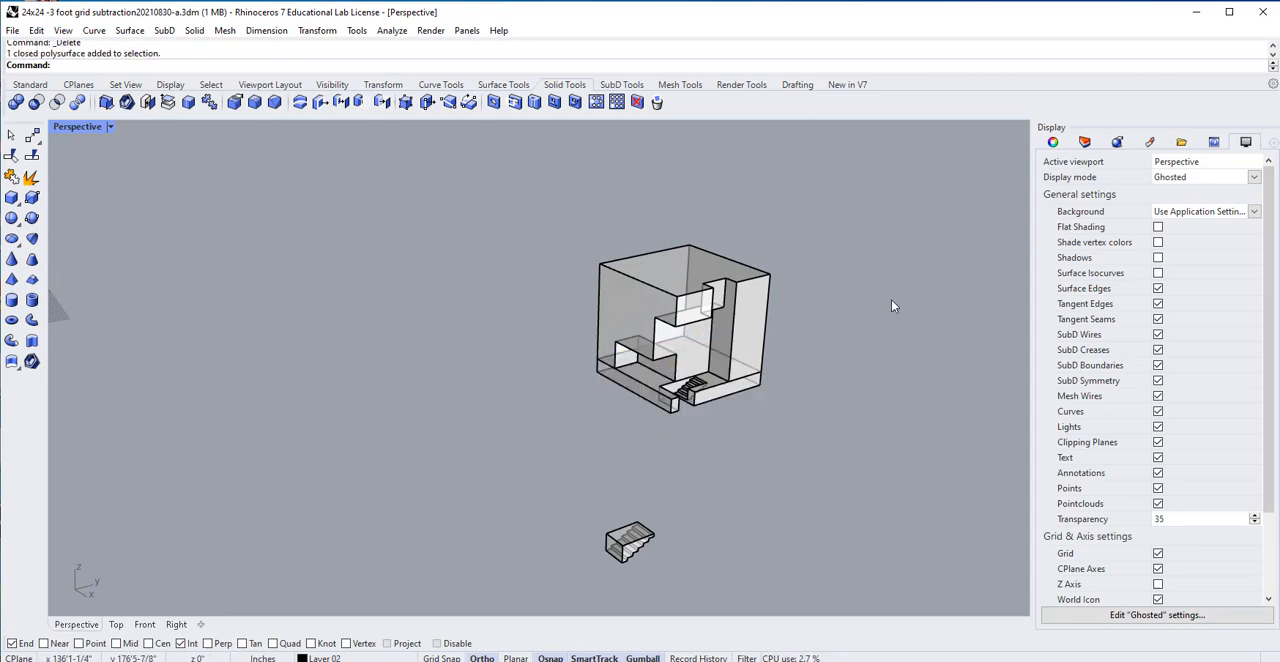
click(1084, 141)
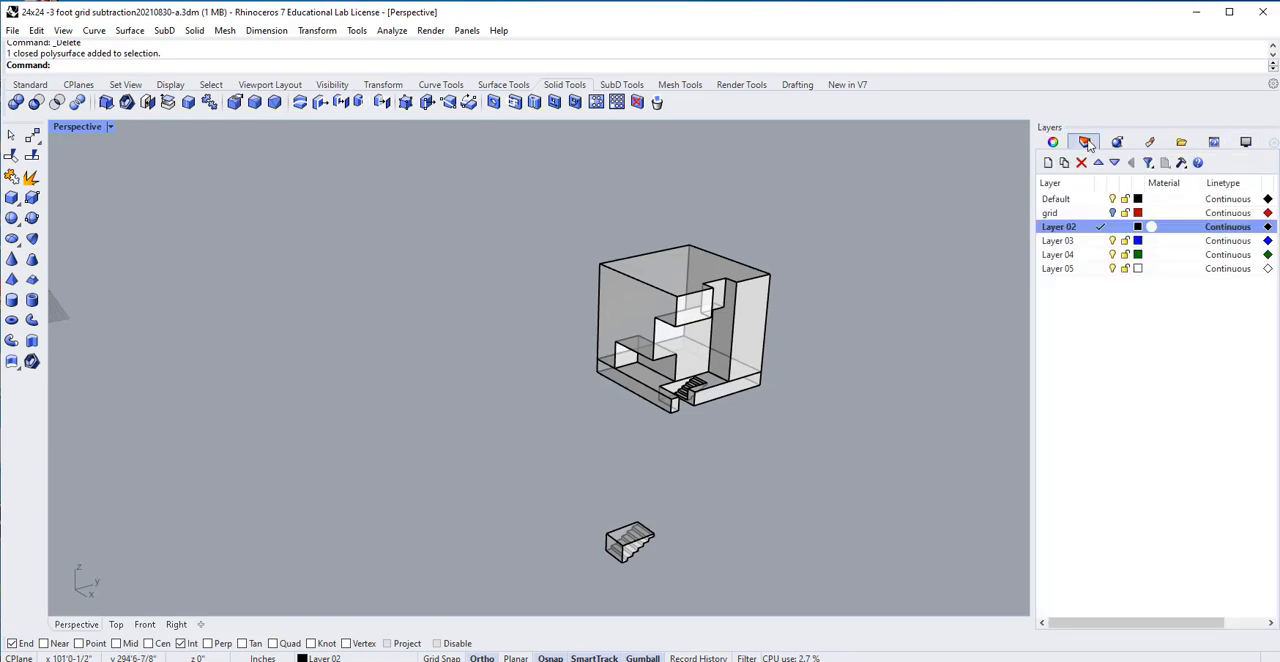
click(1068, 228)
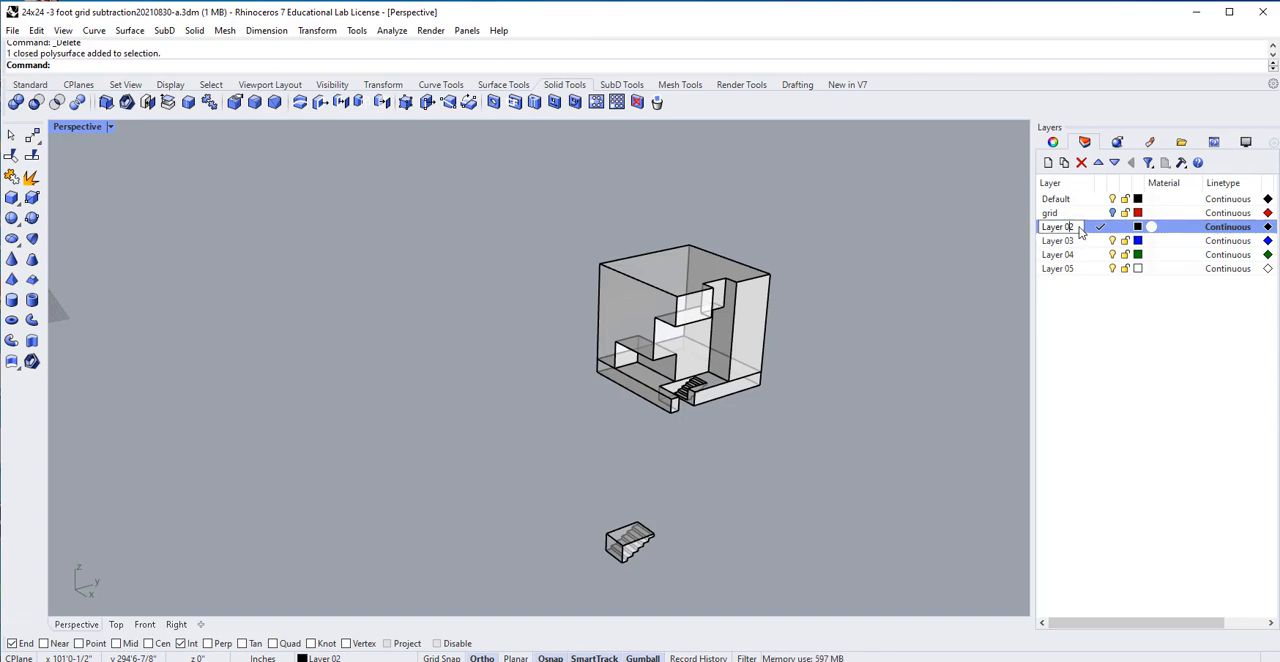
drag(1078, 230, 1040, 228)
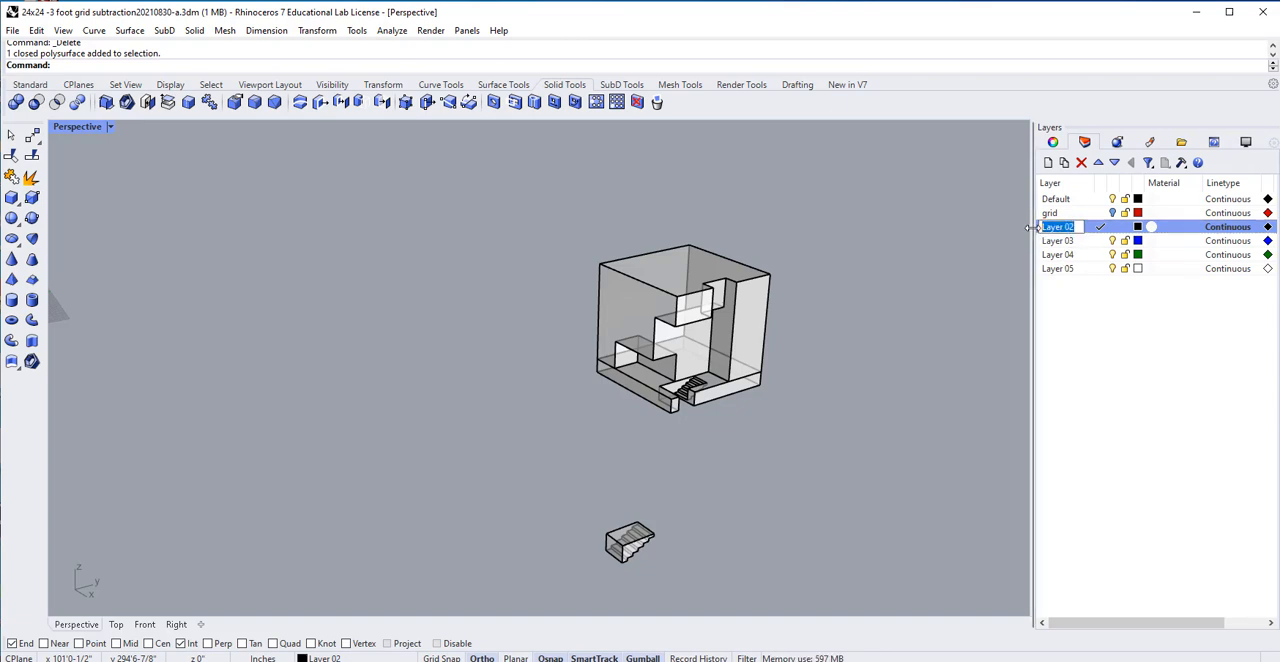
text(floor)
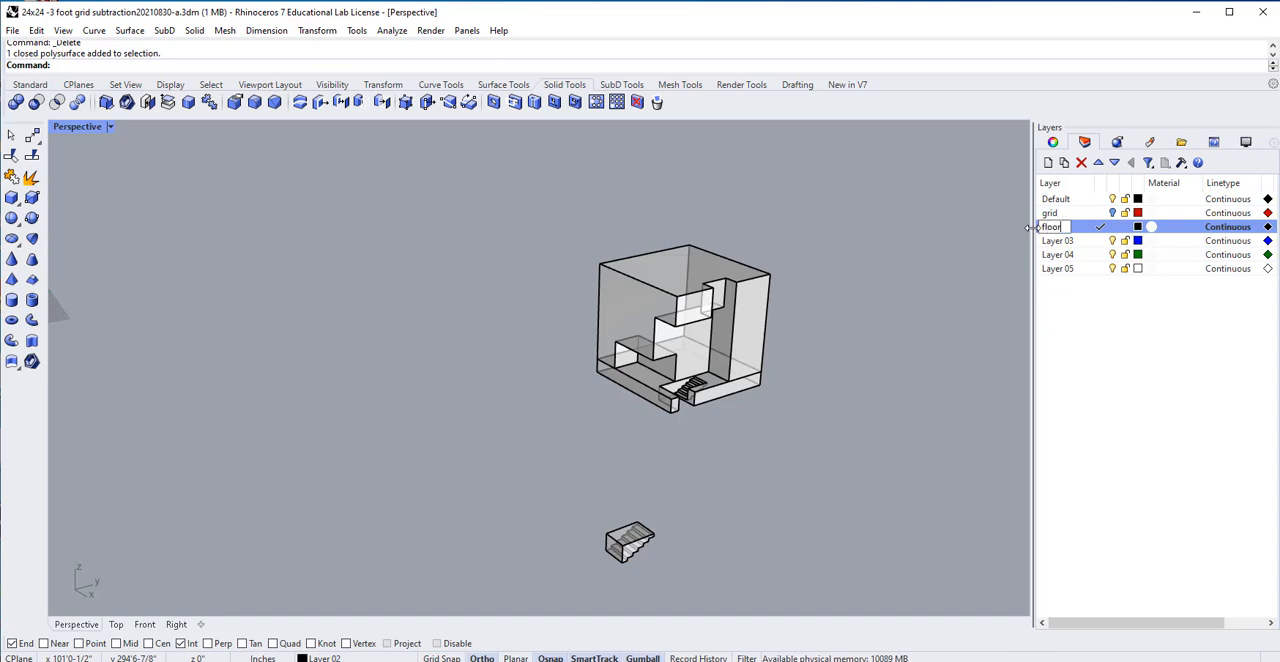
click(1088, 347)
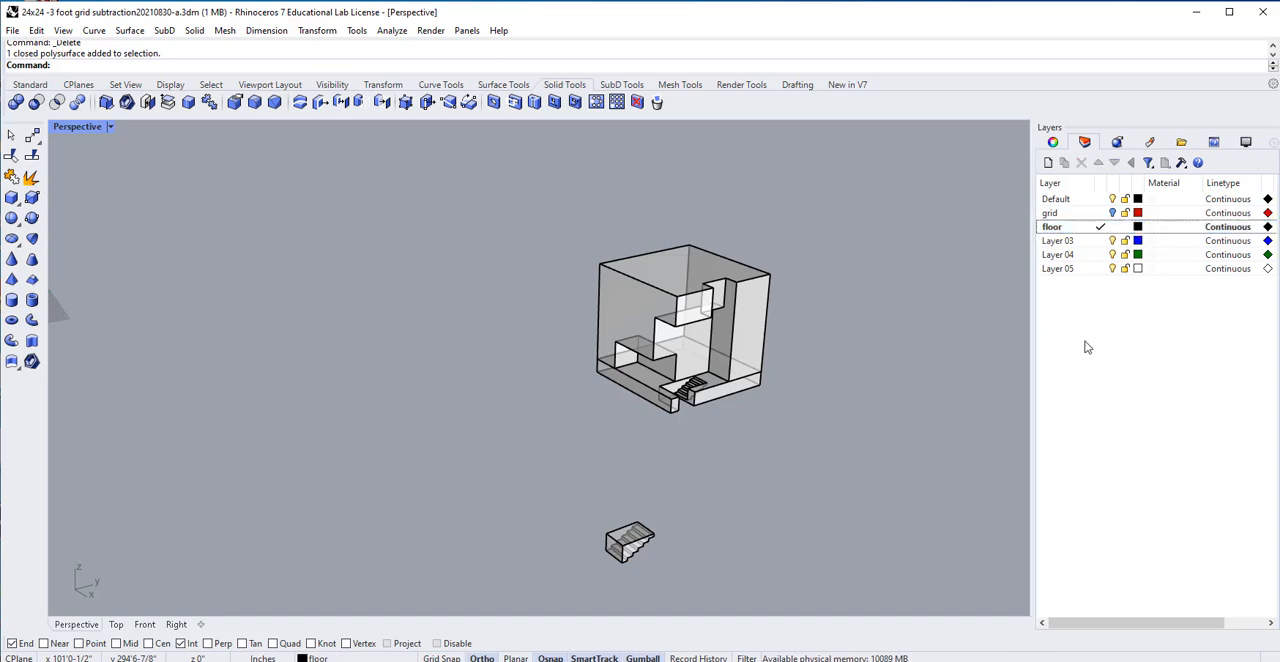
Make the Default layer current, and turn the floor layer off and back on to check its contents.
click(1068, 204)
click(1100, 199)
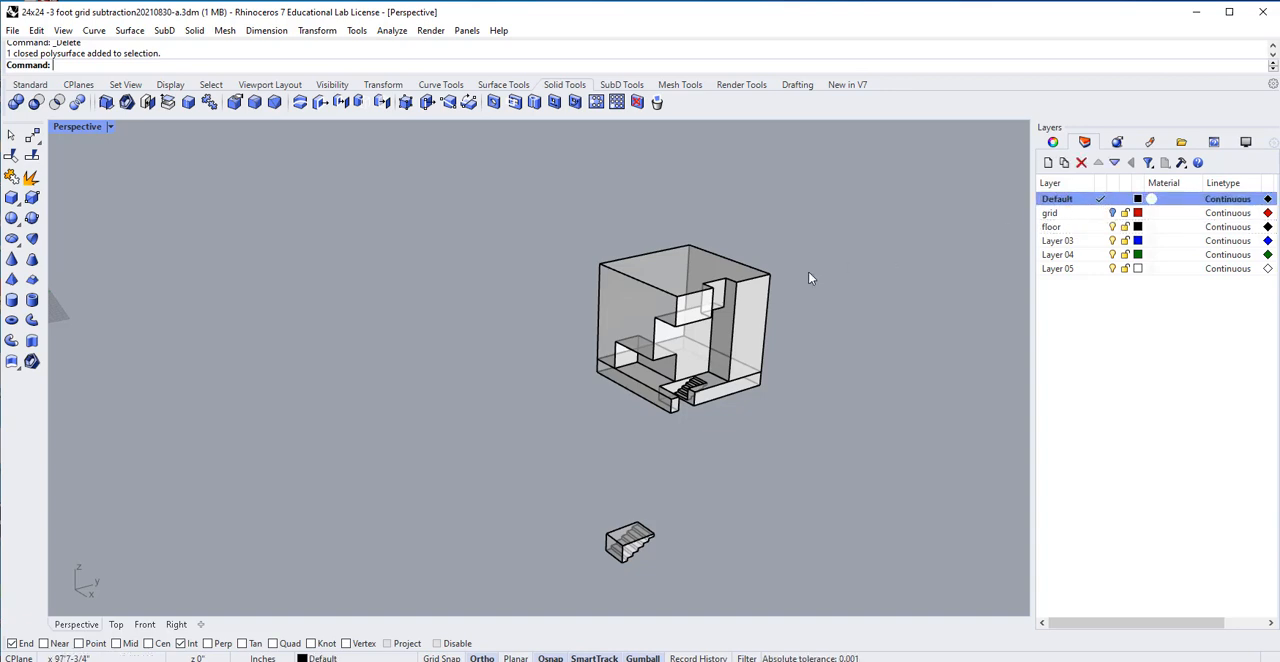
click(1115, 228)
click(1113, 227)
right_drag(788, 358, 800, 385)
click(1113, 227)
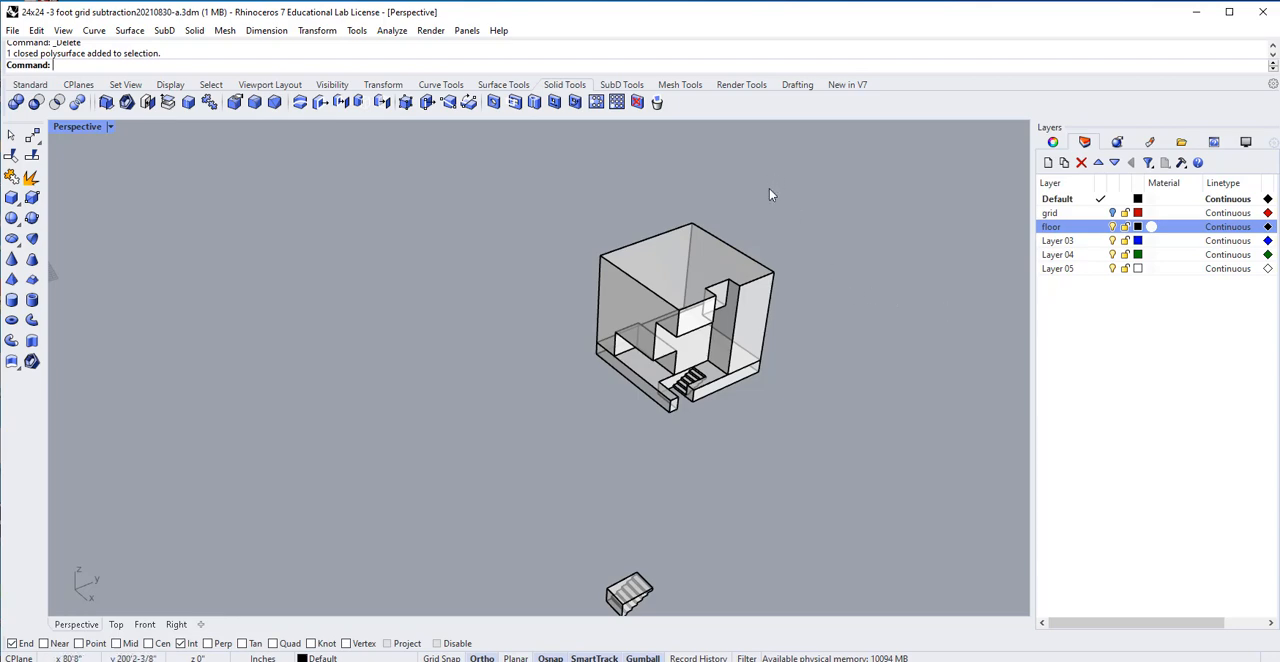
Duplicate the cube and its base slab with stairs along the Y axis, clear of the original.
drag(769, 189, 553, 434)
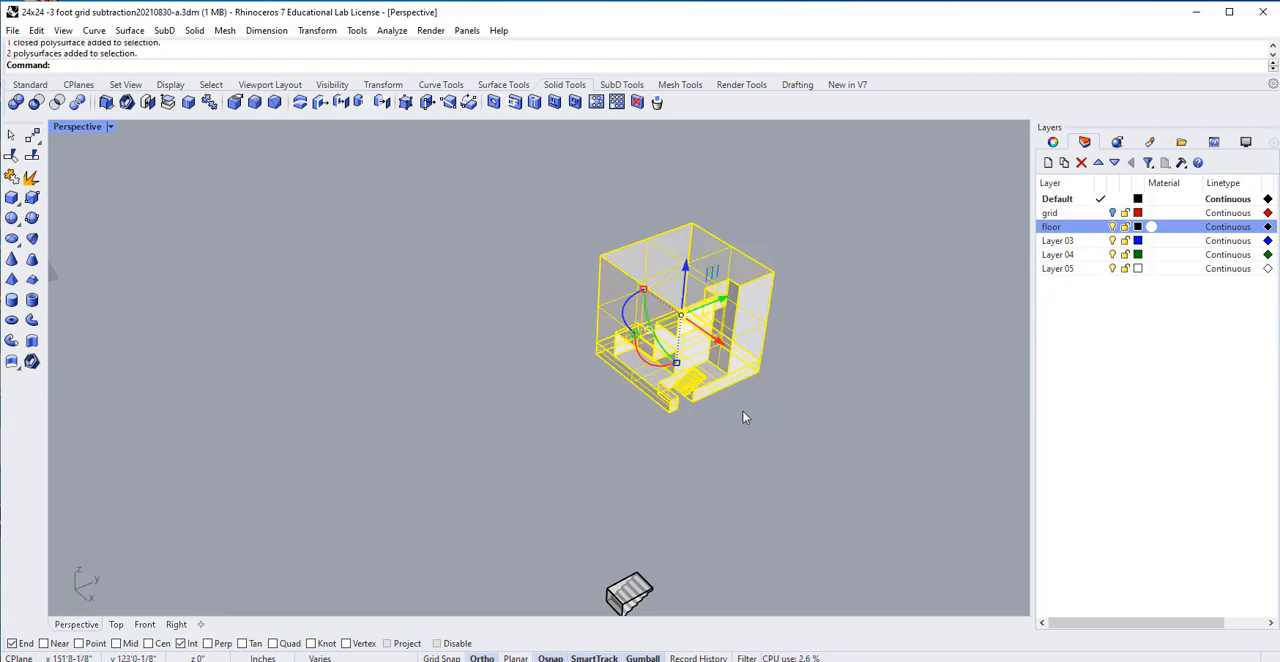
right_drag(768, 412, 634, 322)
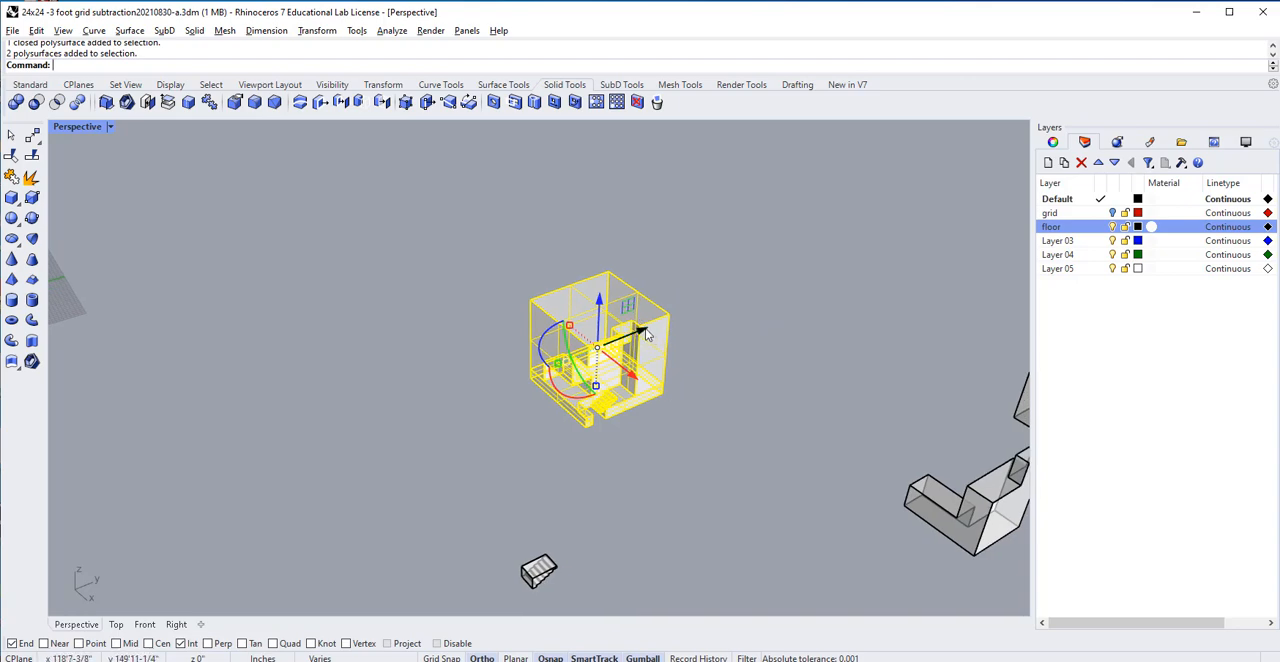
drag(645, 334, 881, 401)
key(Escape)
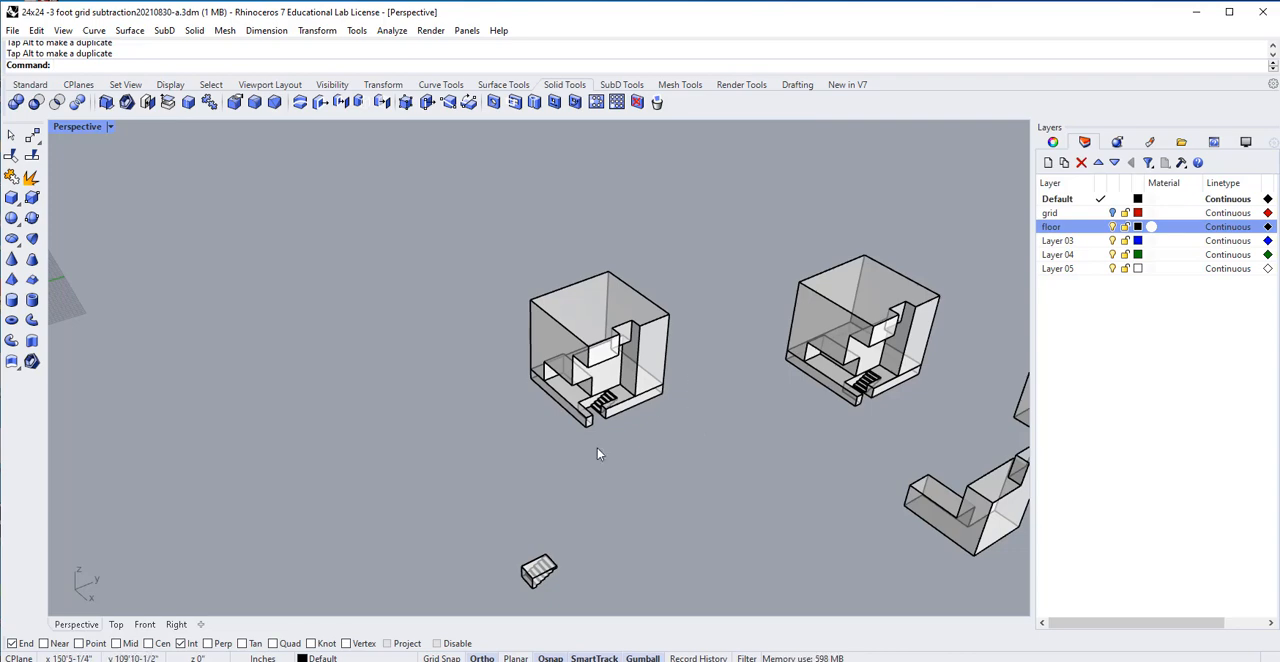
Hide the floor layer and examine the underside of the original cube's subtracted volume.
scroll(597, 454, up, 3)
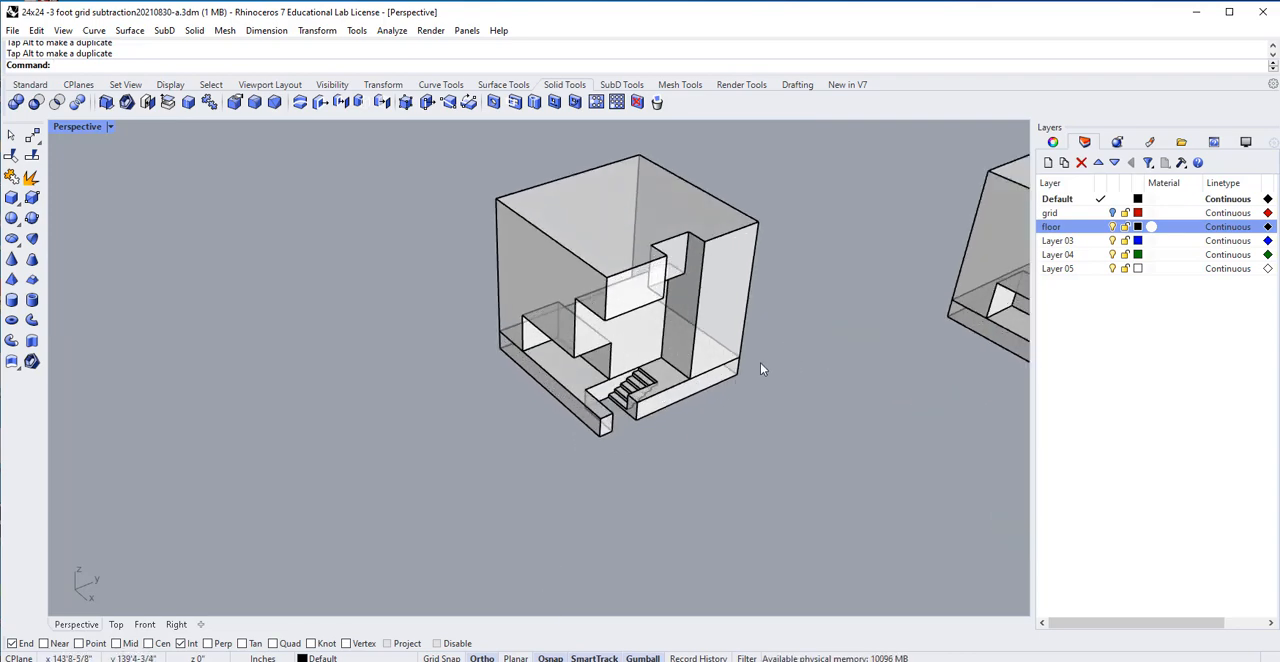
click(1113, 227)
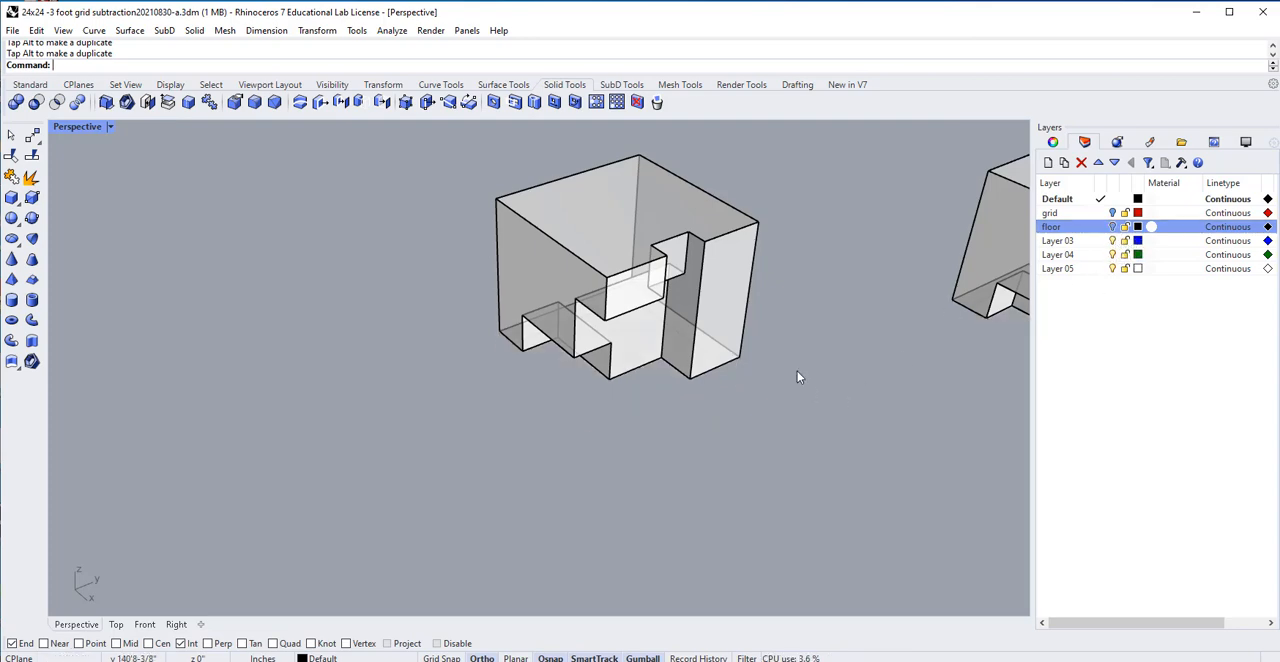
right_drag(740, 356, 667, 190)
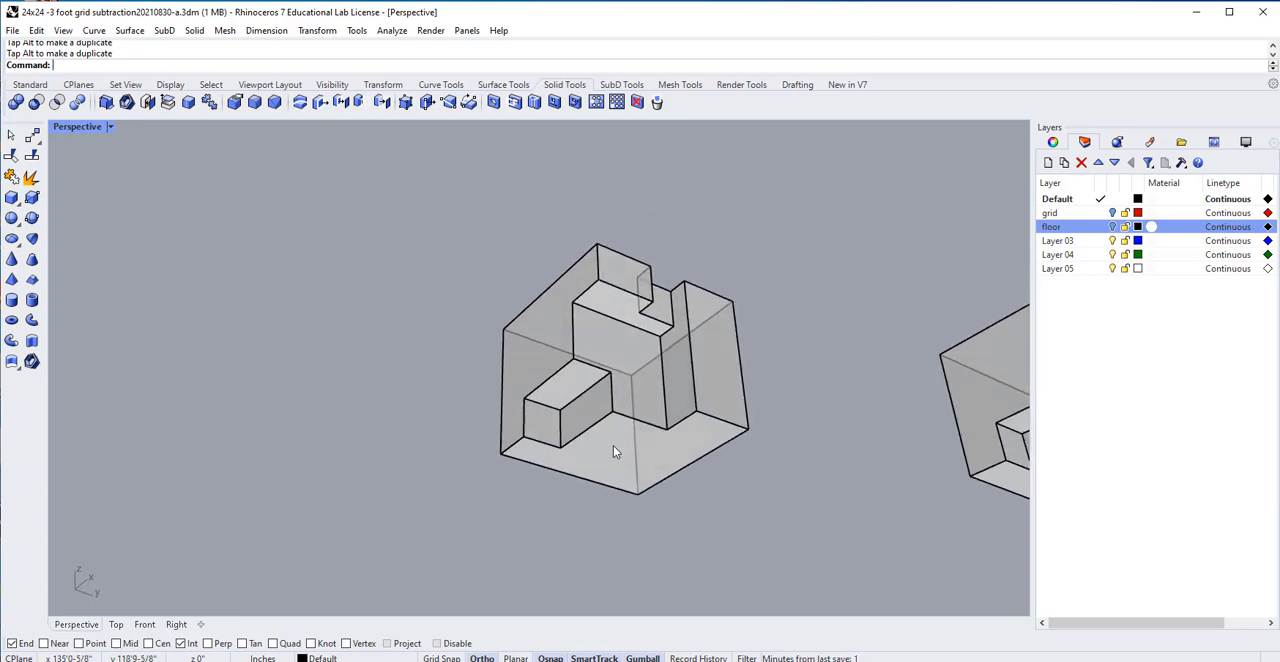
scroll(615, 451, up, 2)
scroll(615, 451, up, 1)
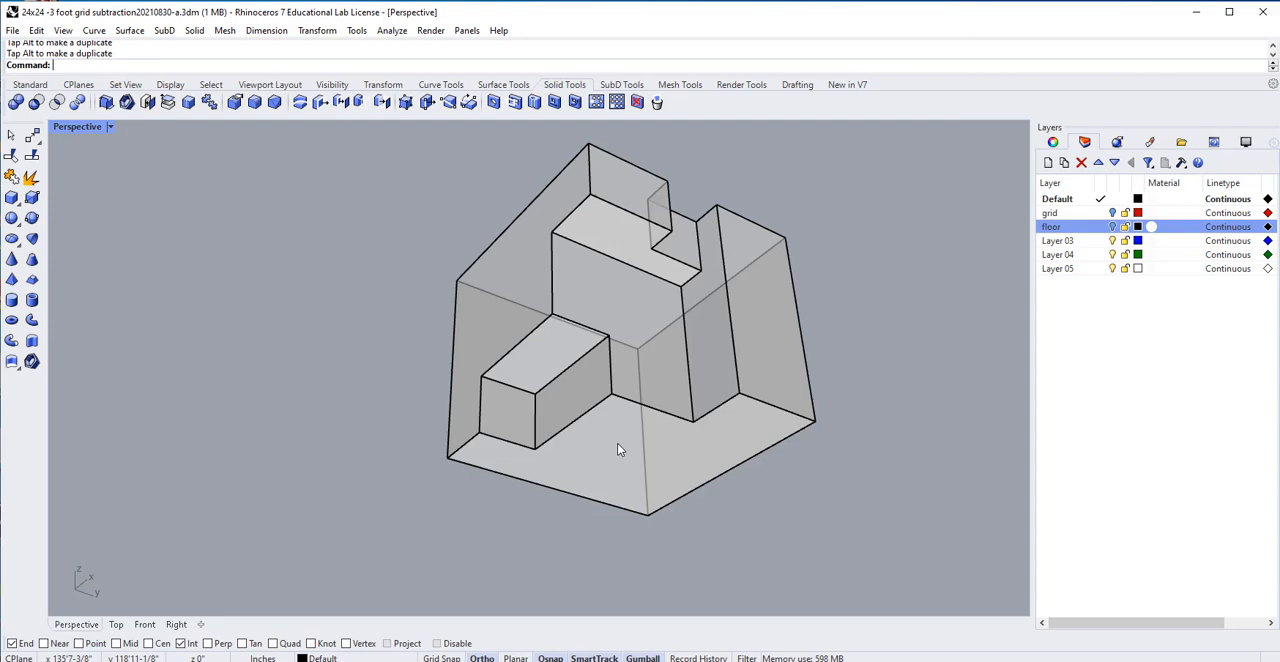
Delete the bottom face of the original cube so that its interior is open from below.
click(617, 450)
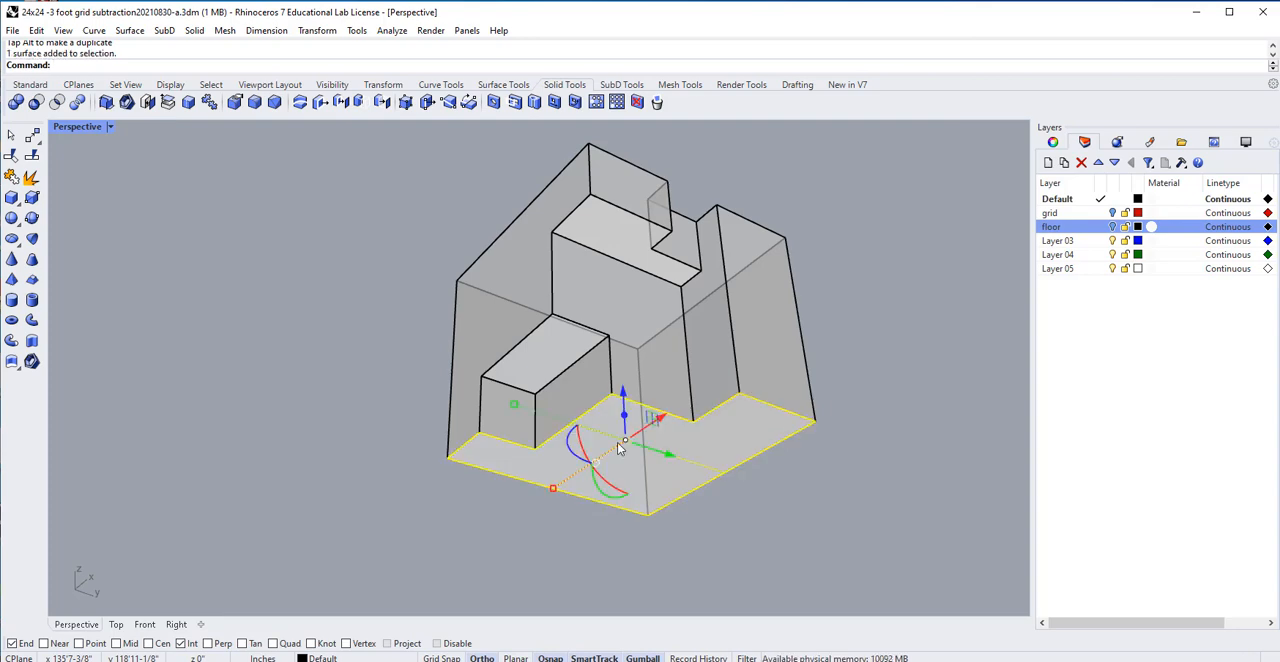
key(ctrl+shift+s)
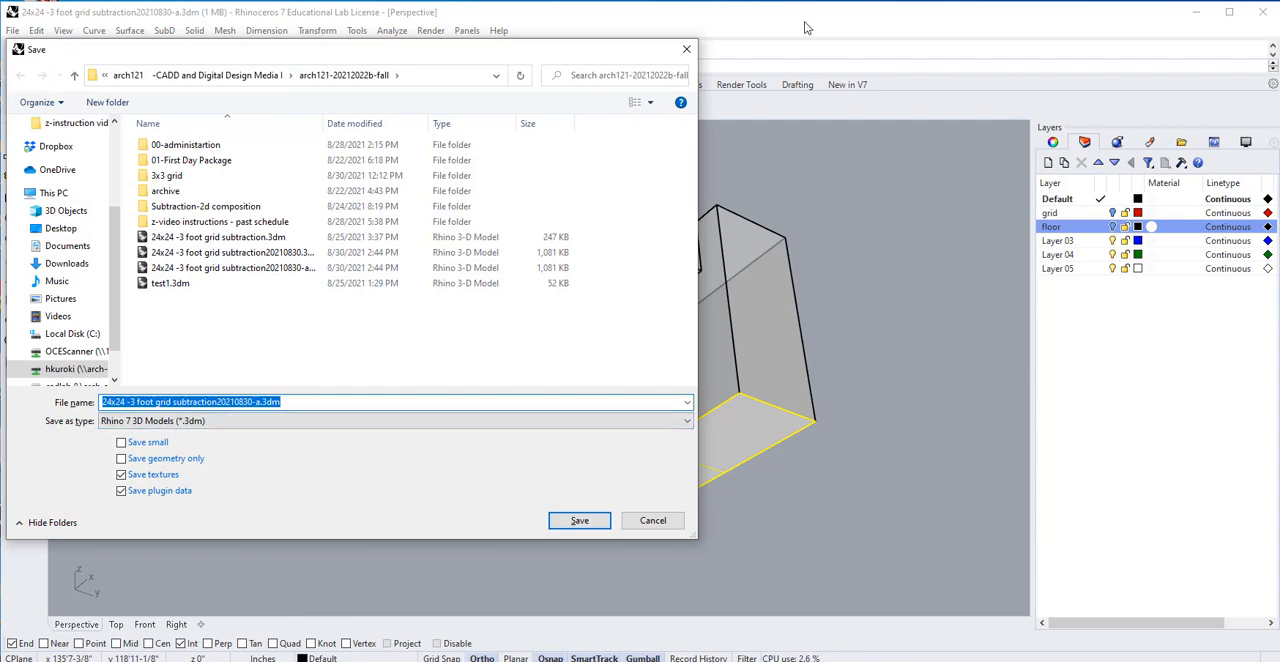
click(674, 515)
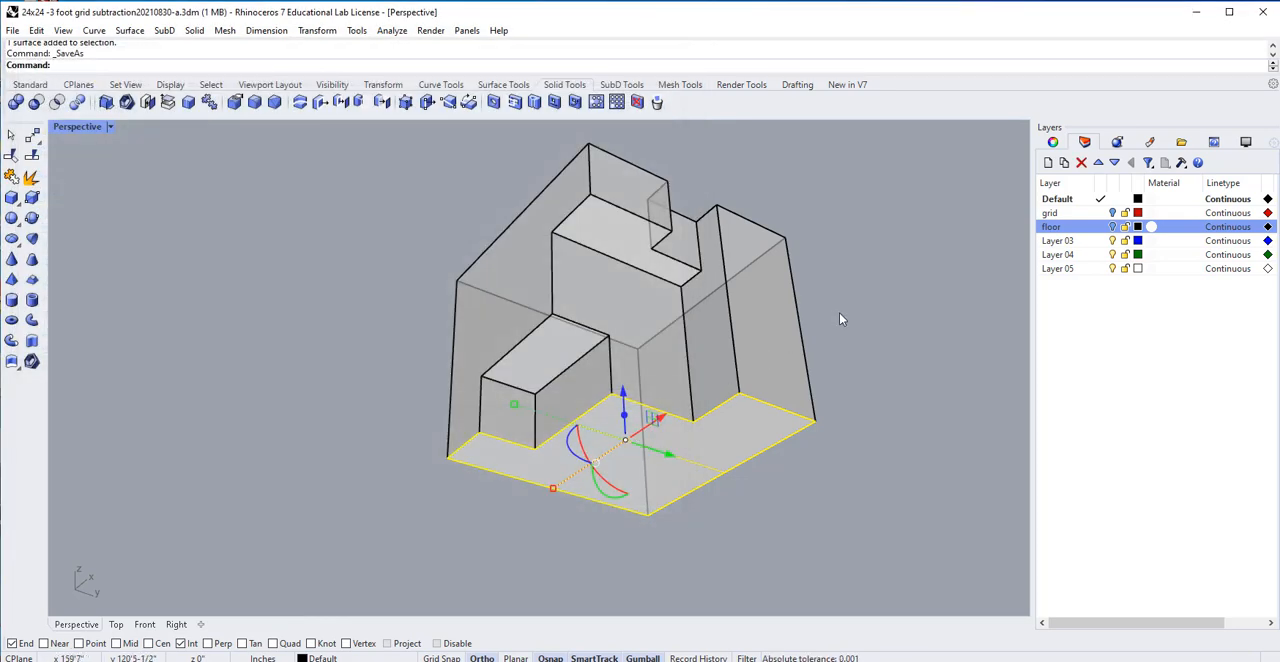
key(Delete)
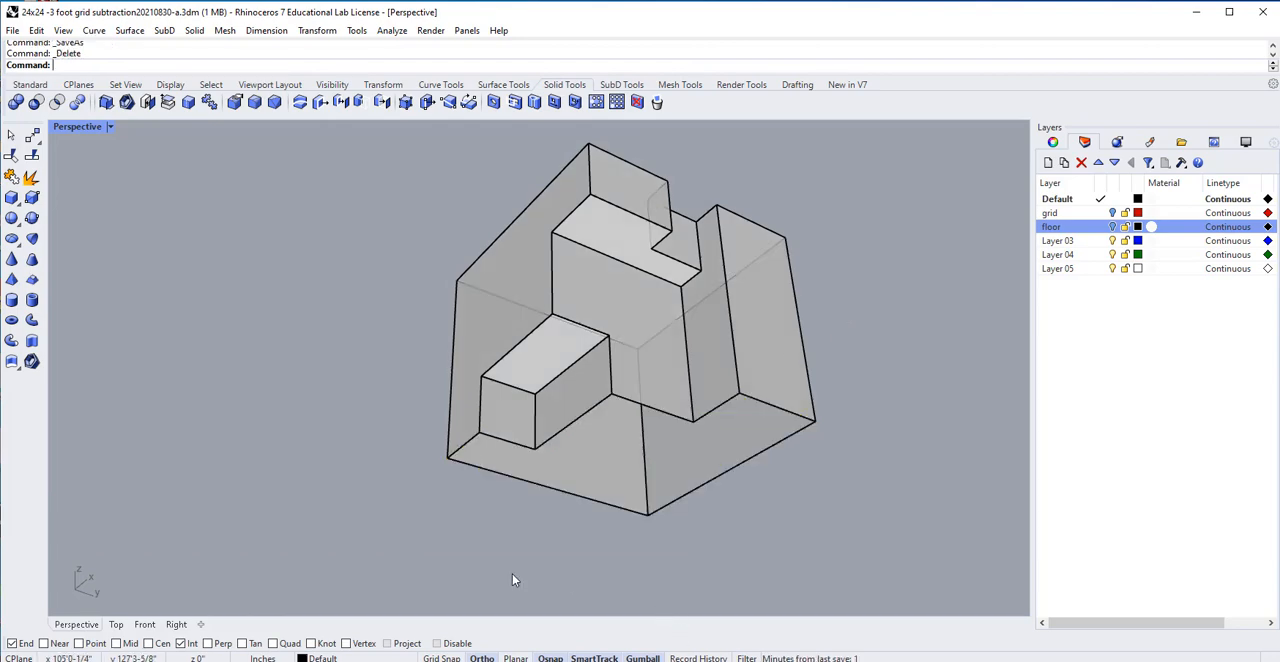
right_drag(686, 514, 626, 457)
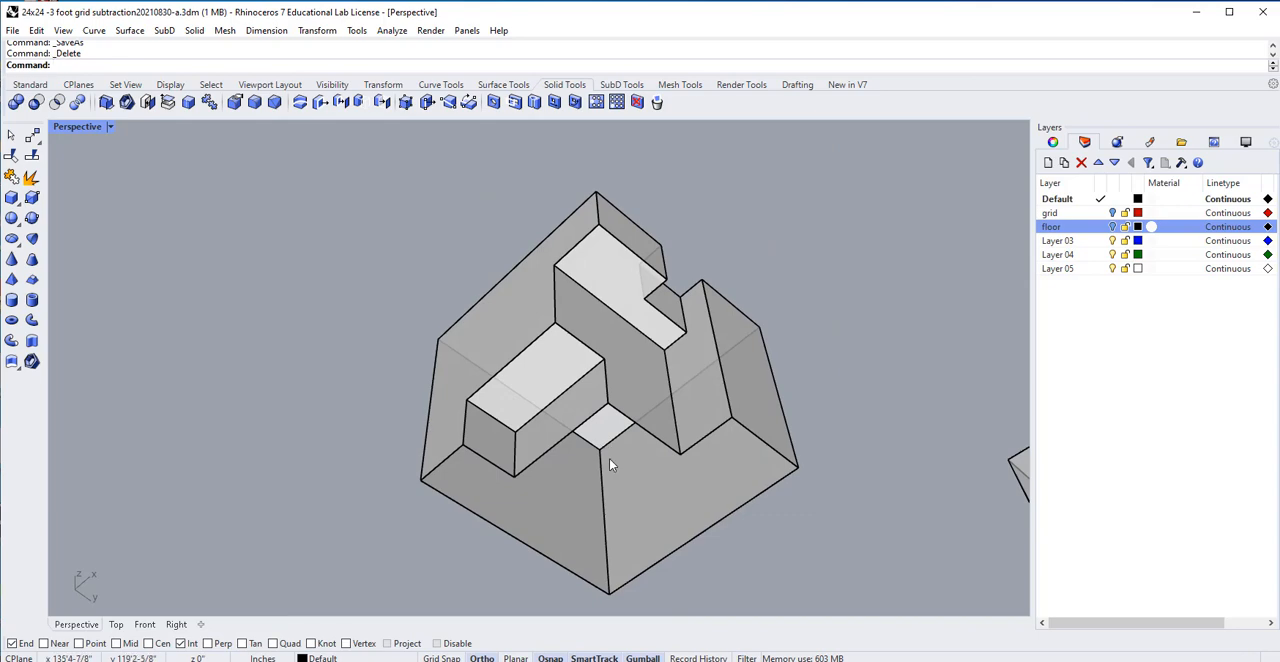
right_drag(791, 457, 751, 490)
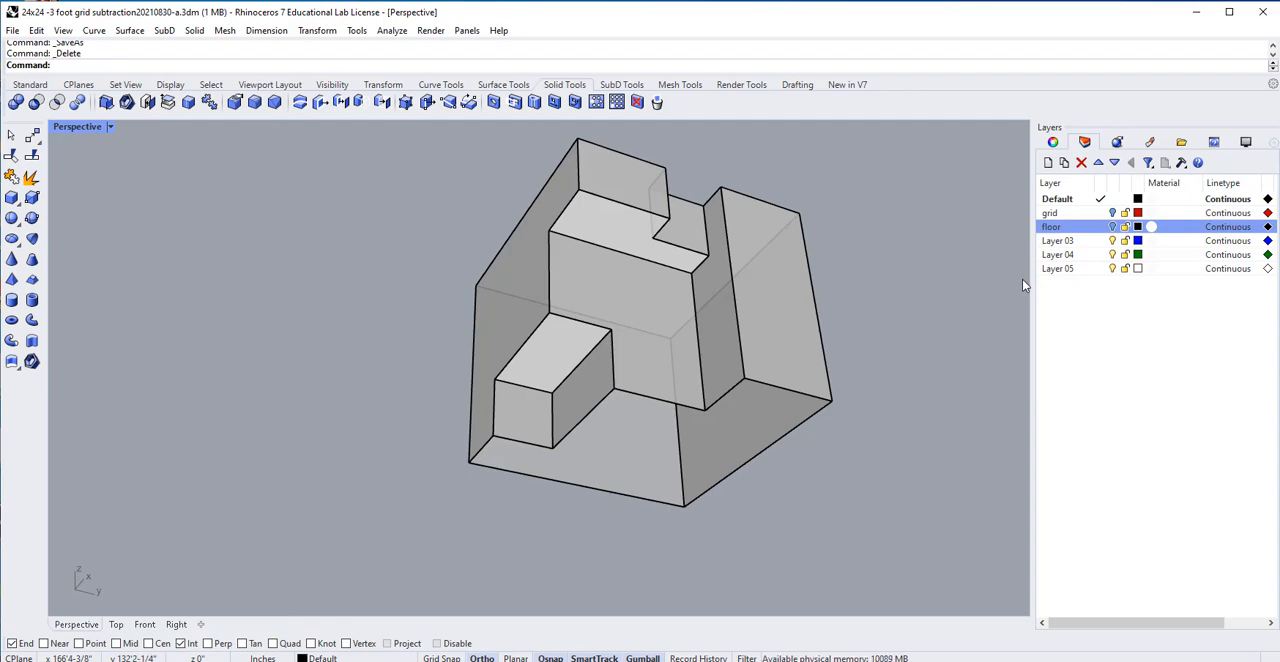
Turn on backface colouring for the Ghosted display mode and set the backface colour to Orange.
click(1244, 144)
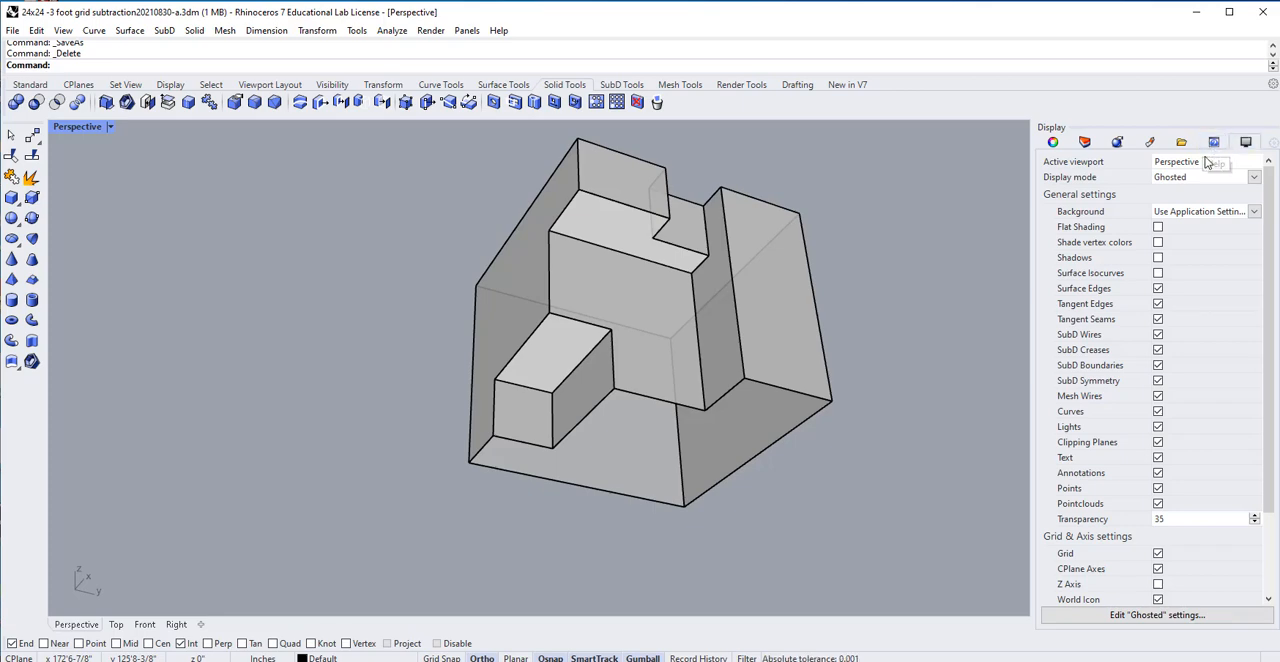
scroll(1123, 240, down, 4)
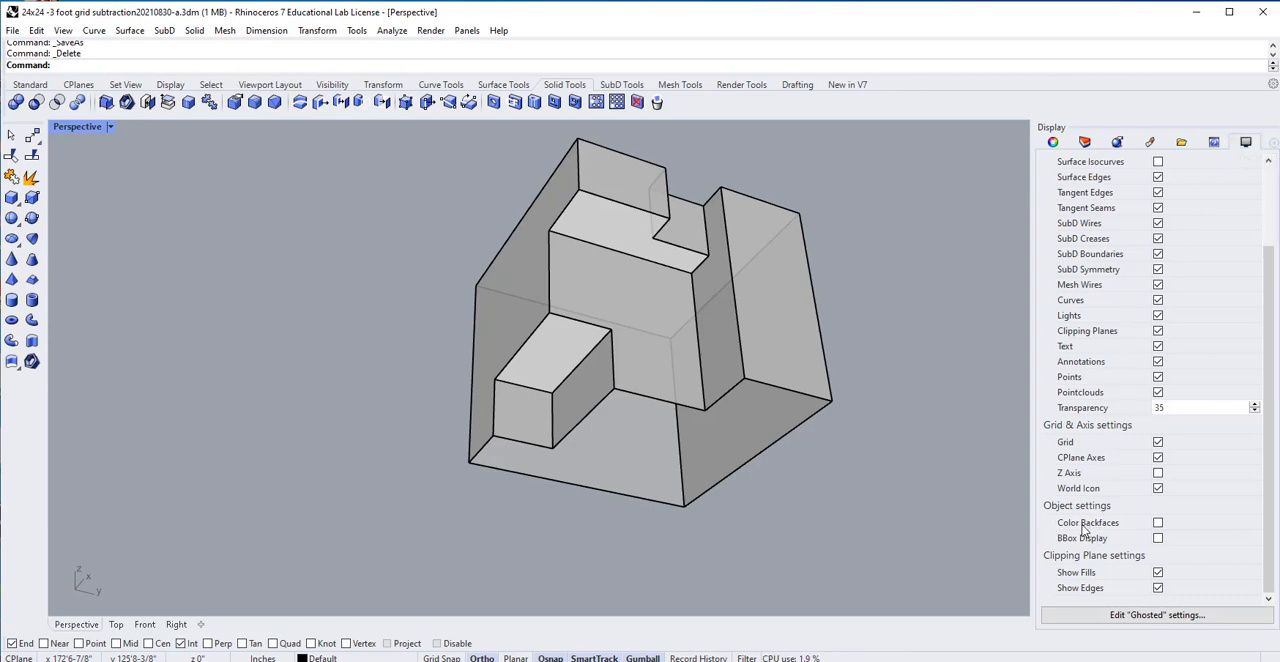
click(1158, 523)
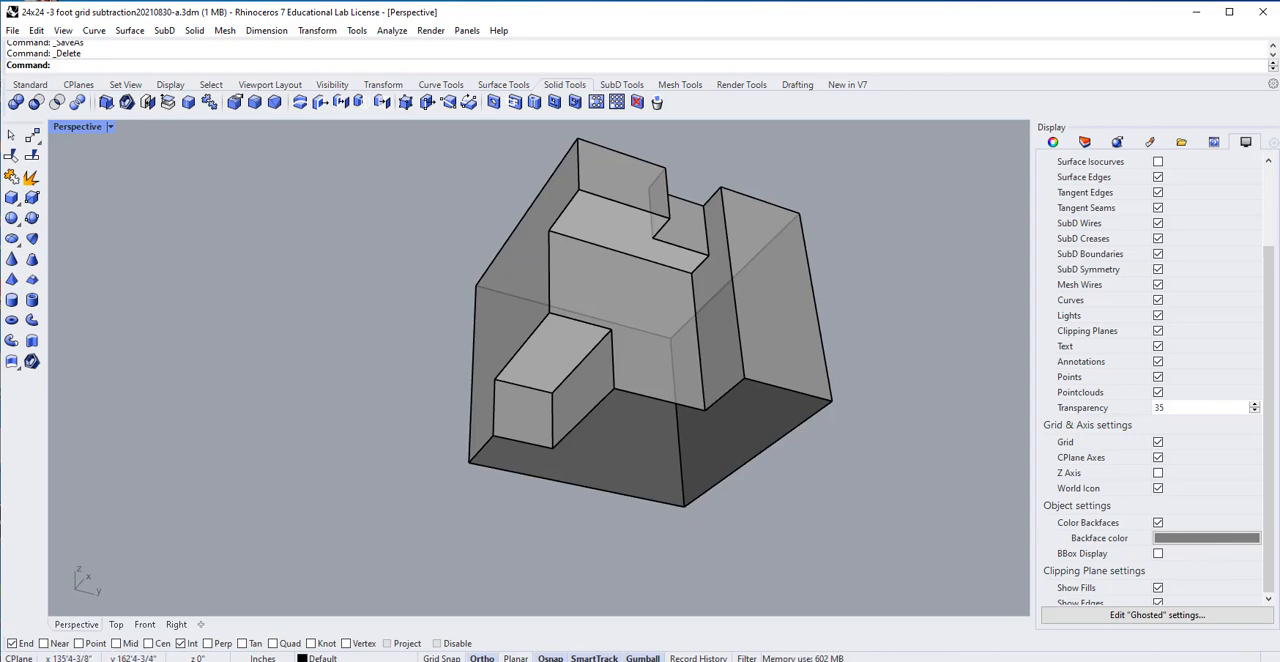
click(1195, 541)
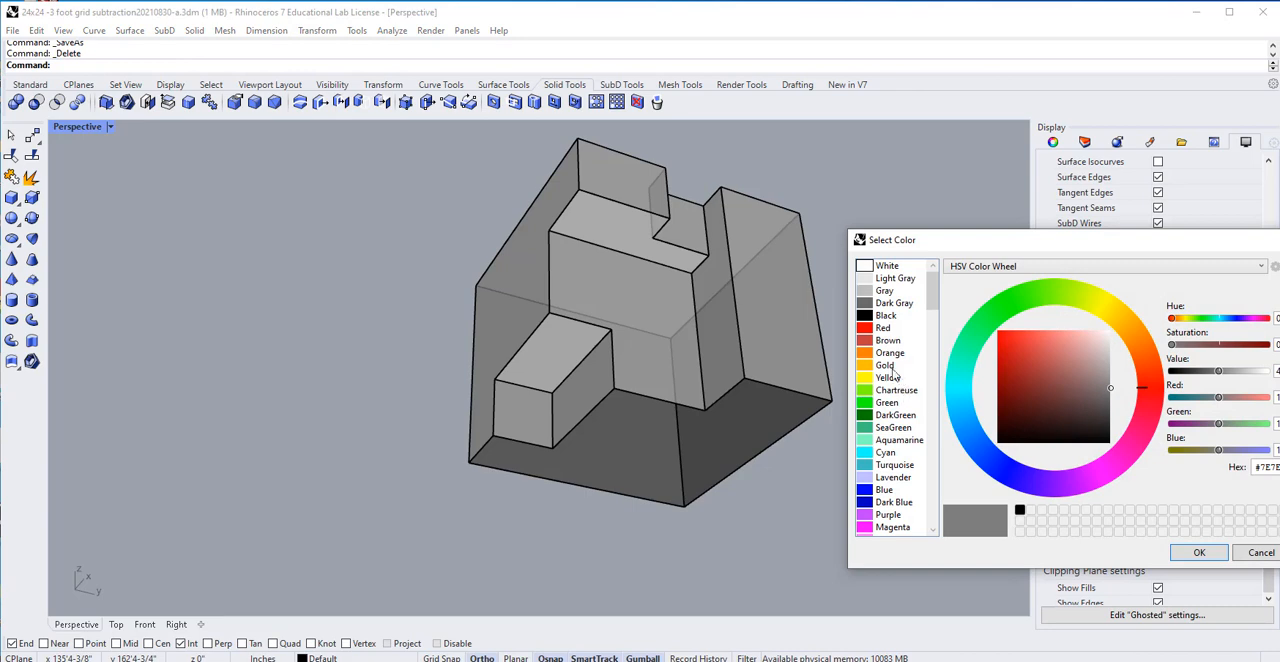
click(867, 352)
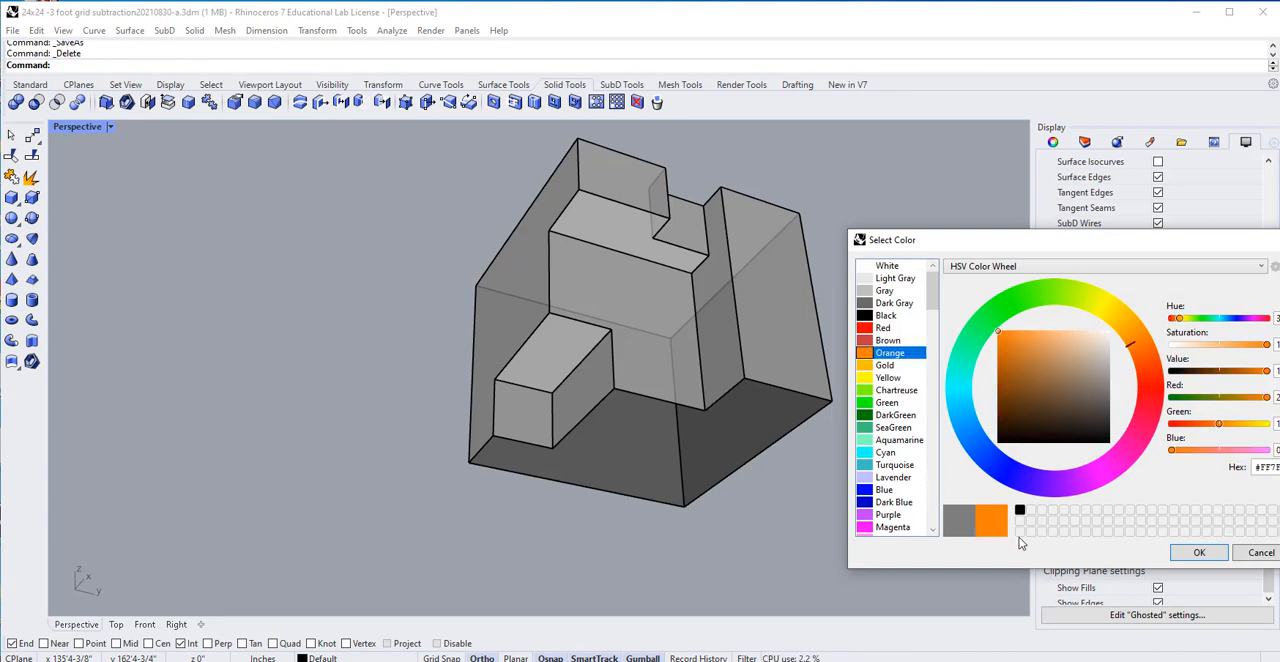
click(1201, 554)
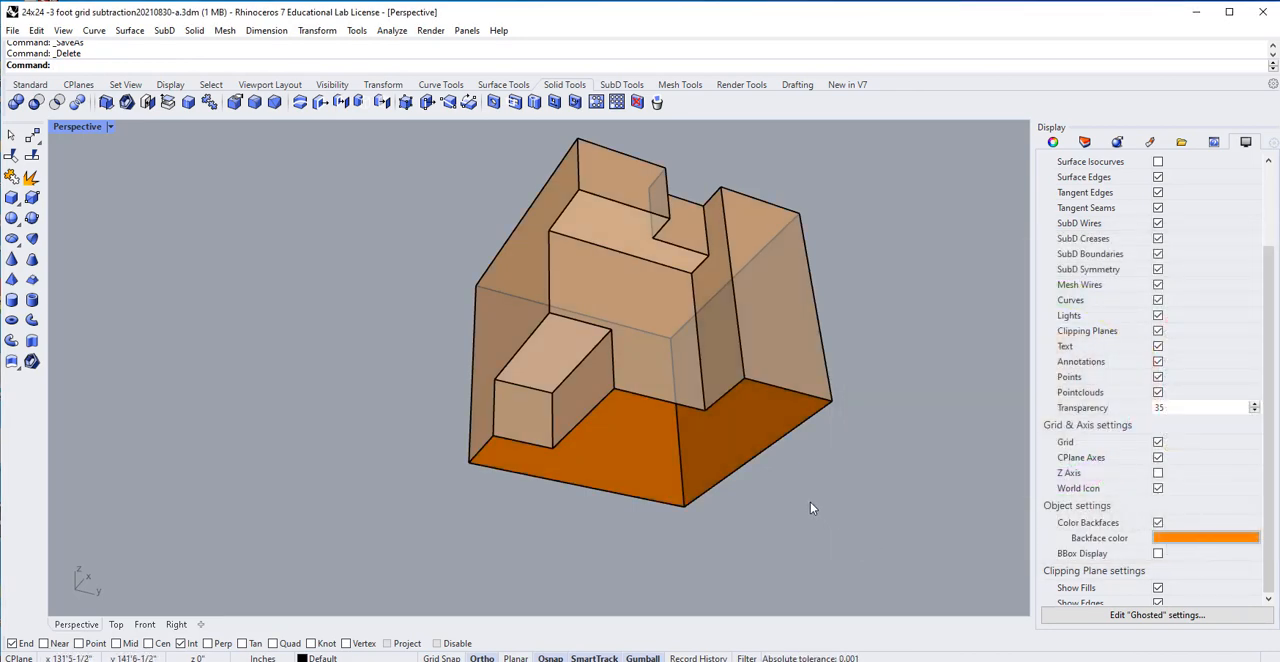
right_drag(810, 502, 626, 349)
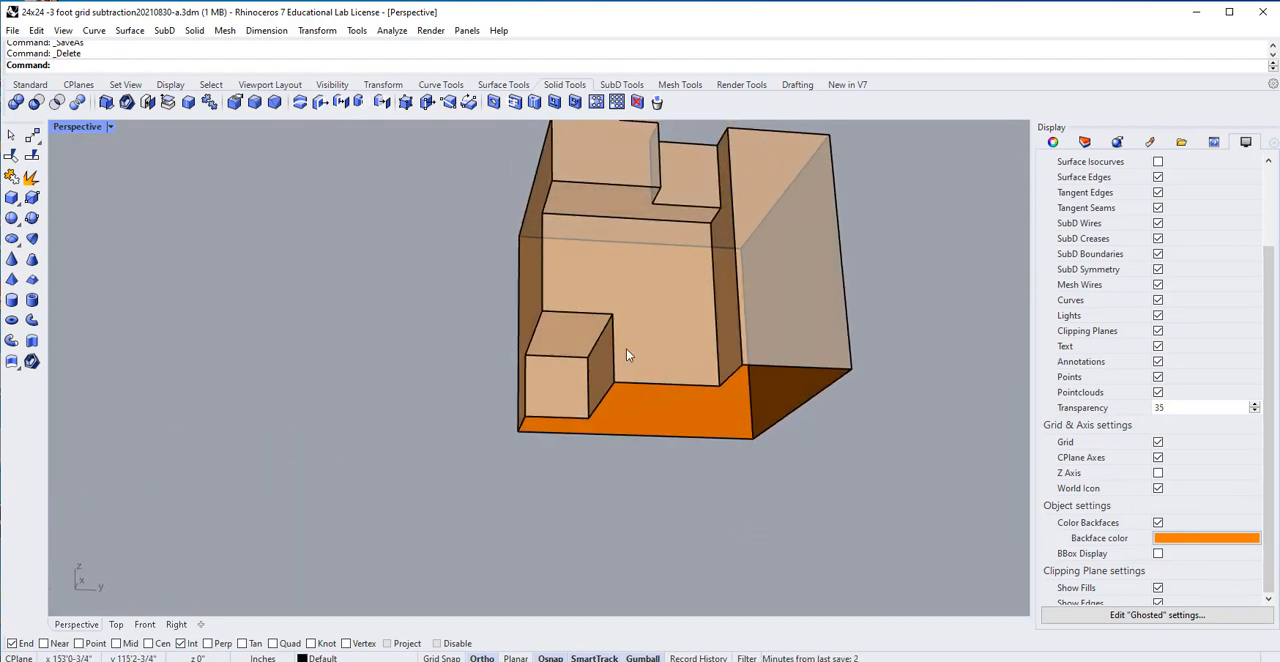
Switch the Perspective view to Shaded display, turn on backface colouring, and set the backface colour to Orange.
click(112, 128)
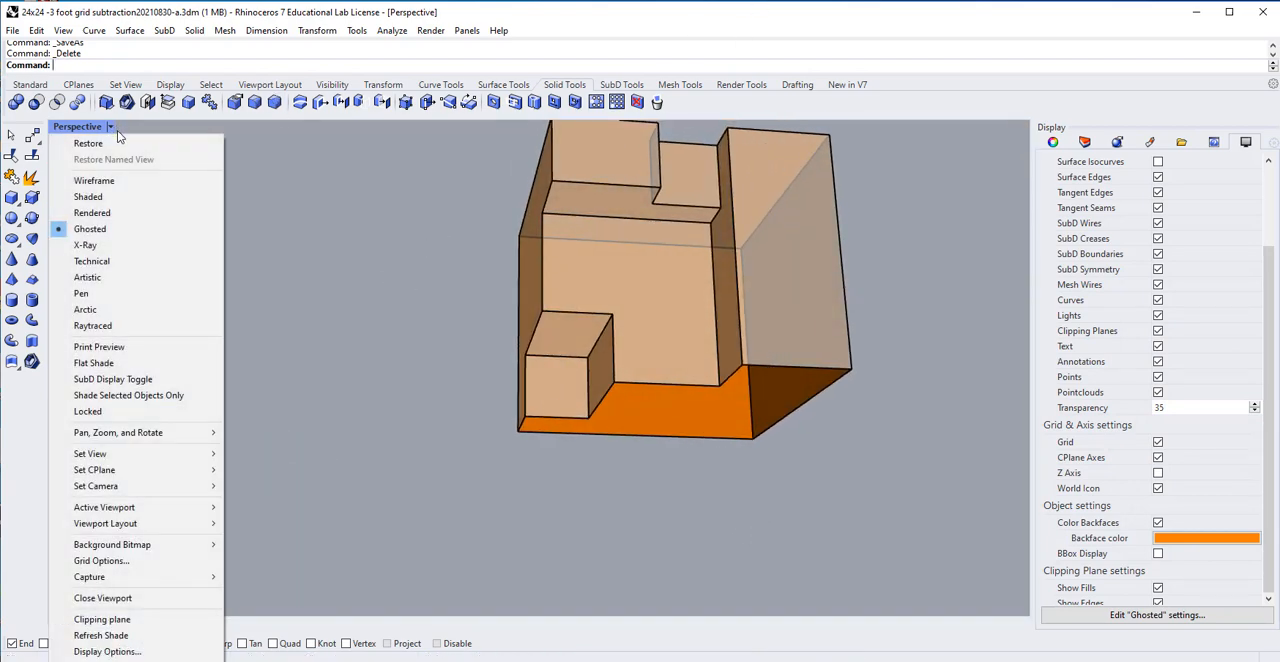
click(95, 196)
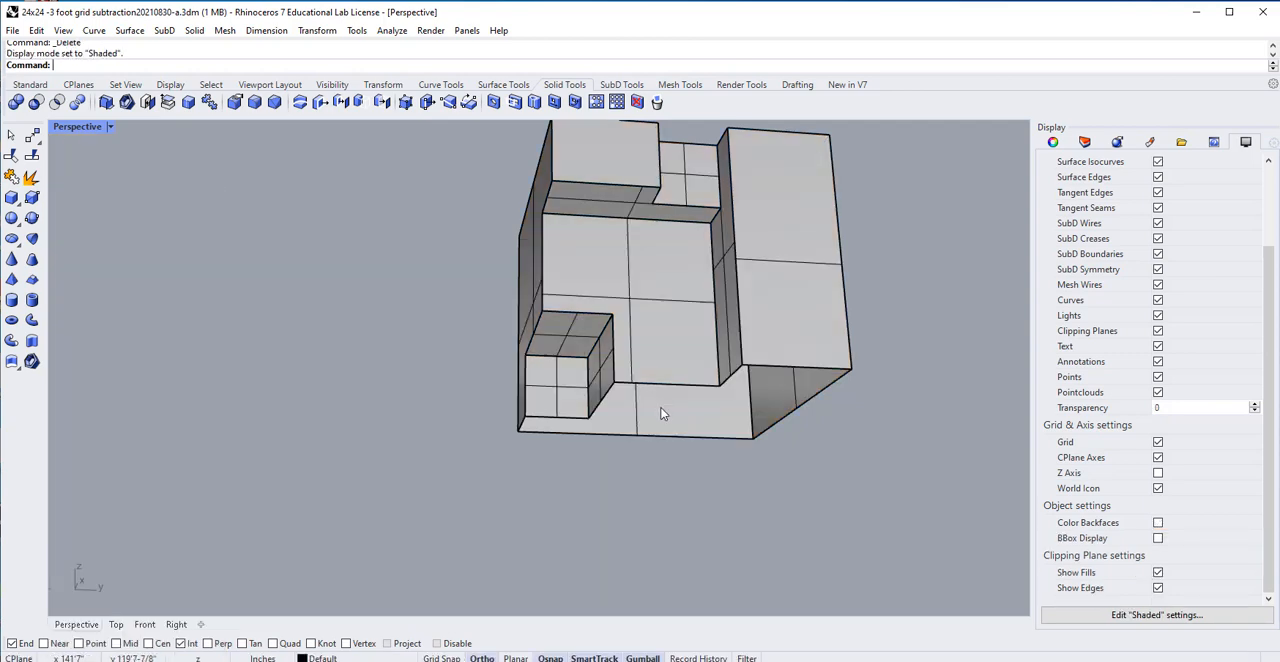
right_drag(663, 411, 669, 396)
right_drag(965, 462, 963, 447)
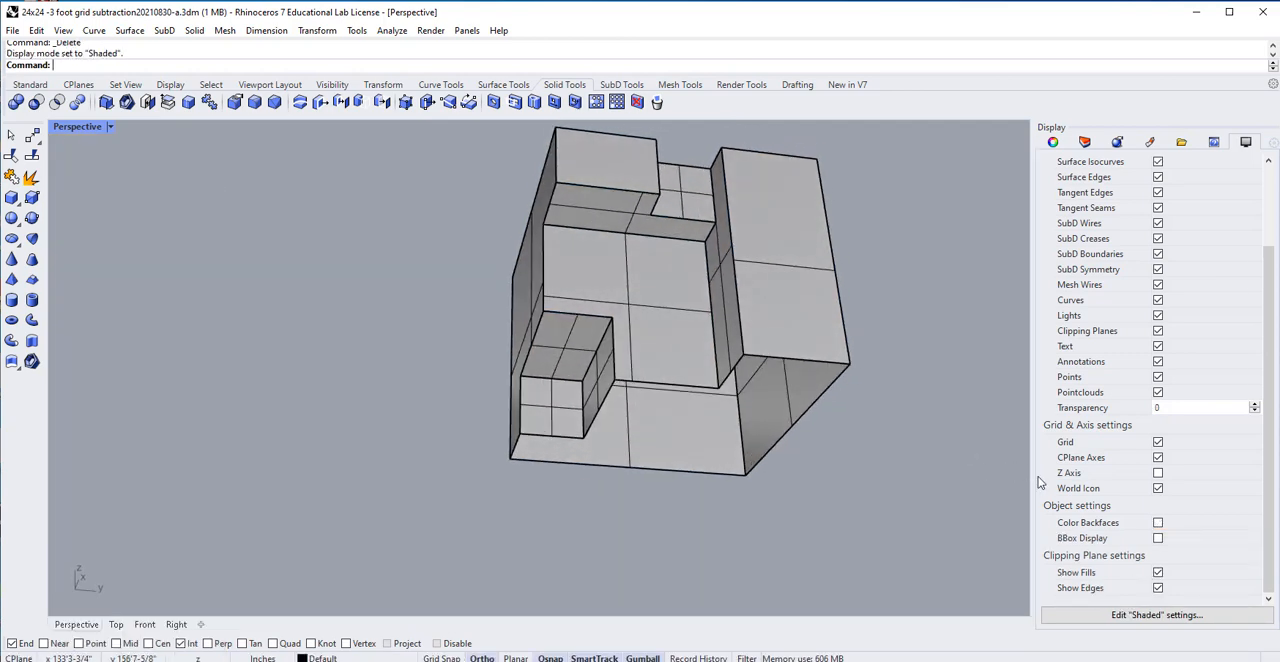
click(1157, 524)
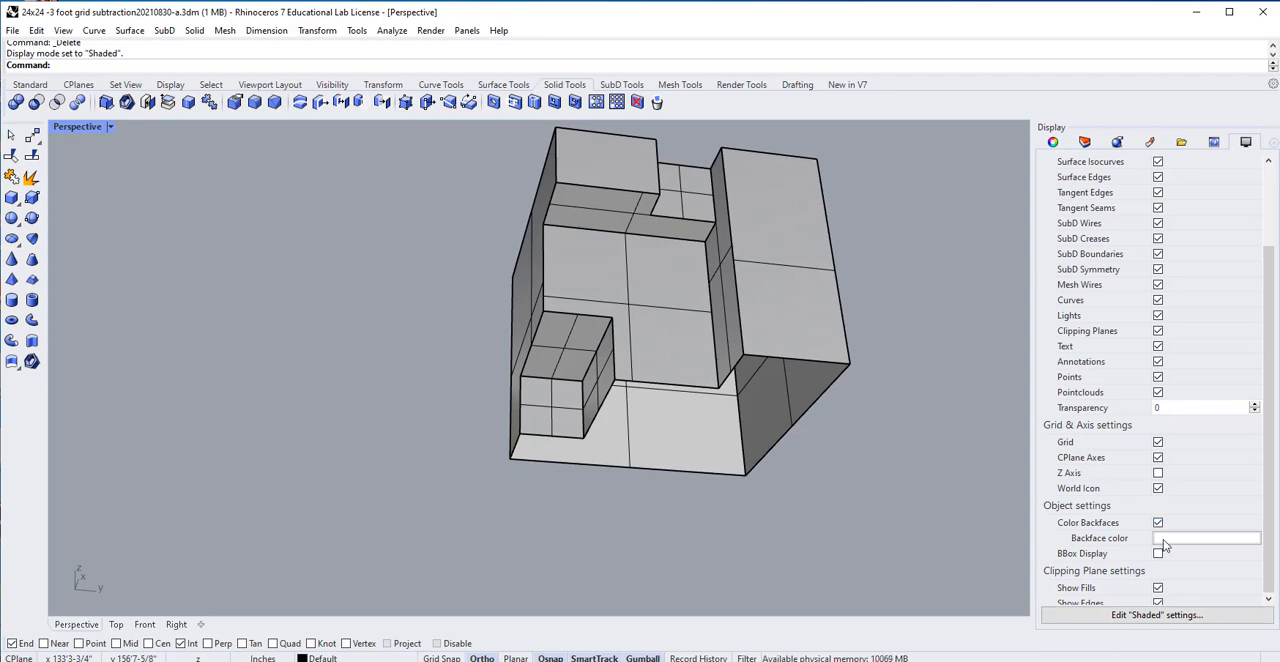
click(1162, 539)
click(863, 358)
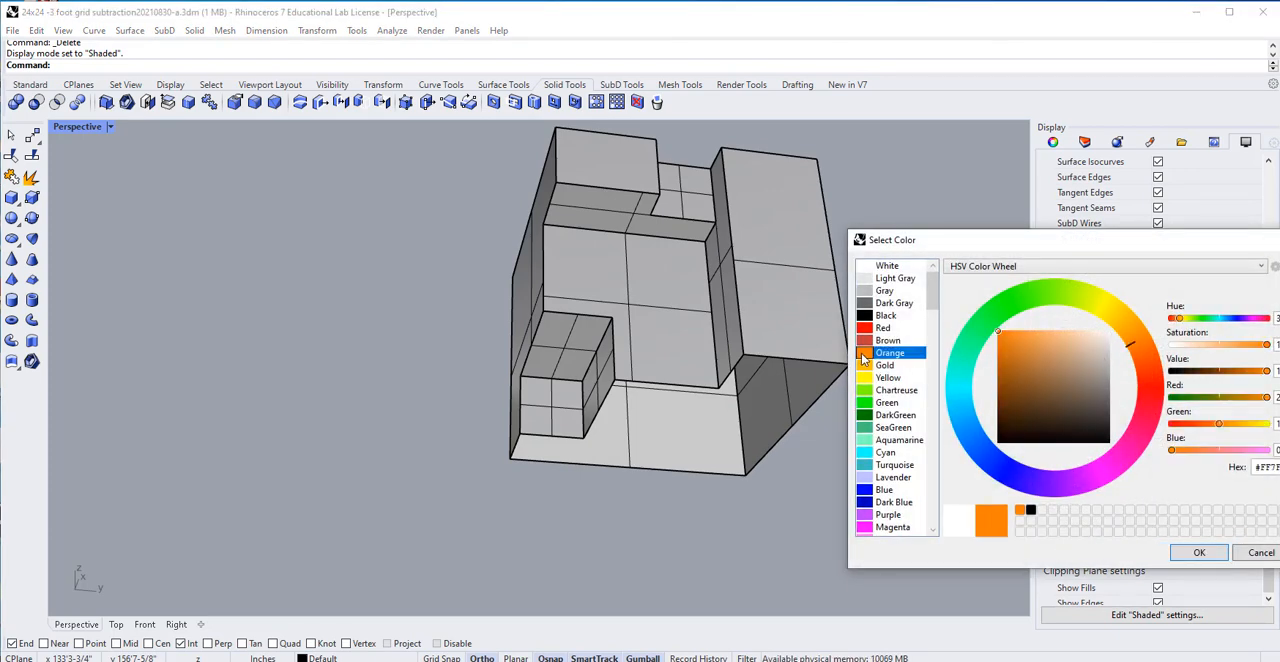
click(1199, 552)
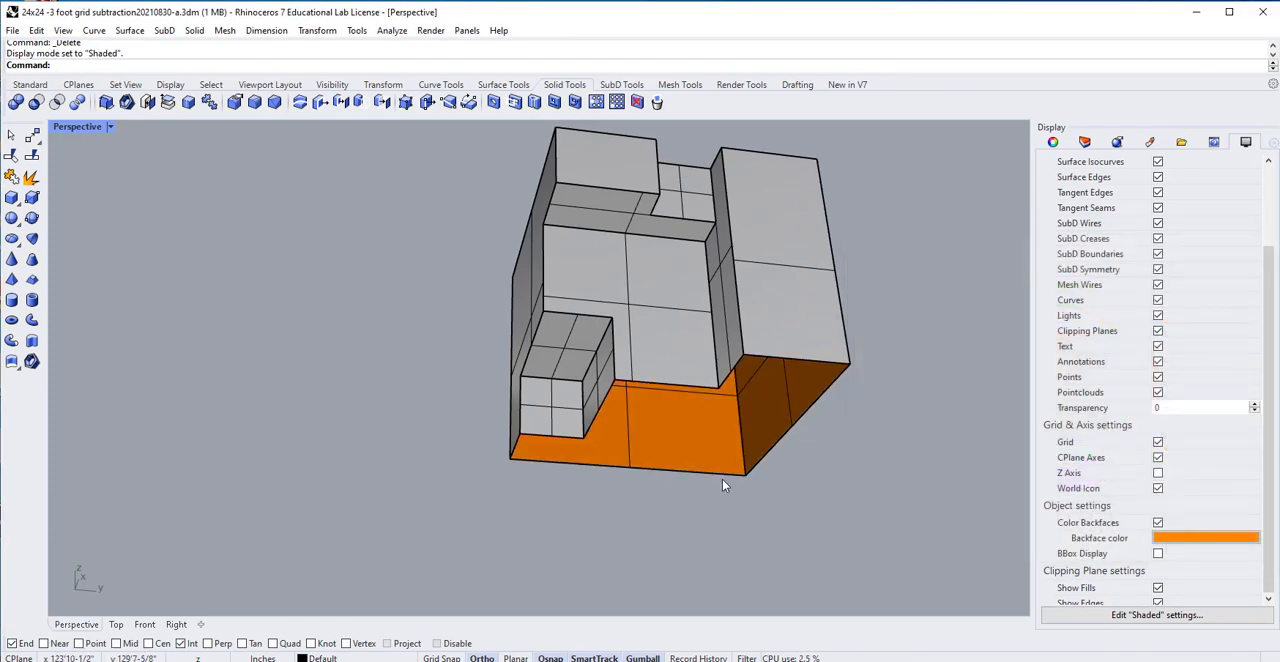
Duplicate the open-bottomed cube along the X axis, clear of the original.
right_drag(722, 482, 764, 582)
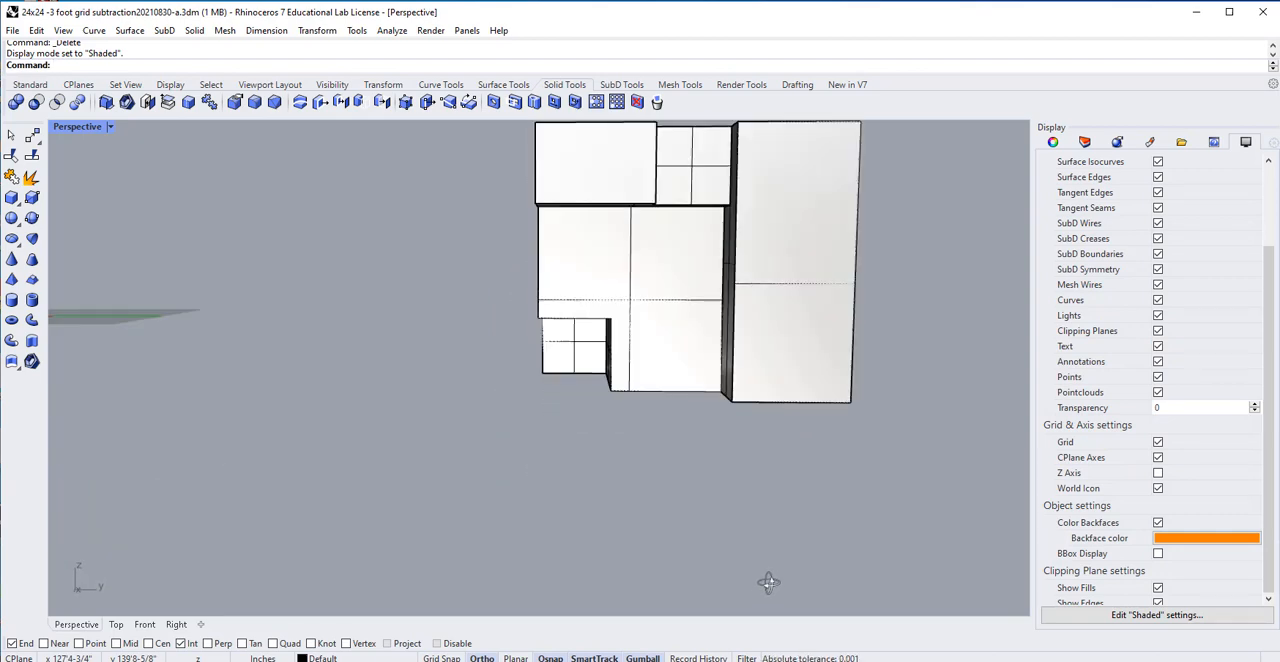
right_drag(766, 583, 797, 422)
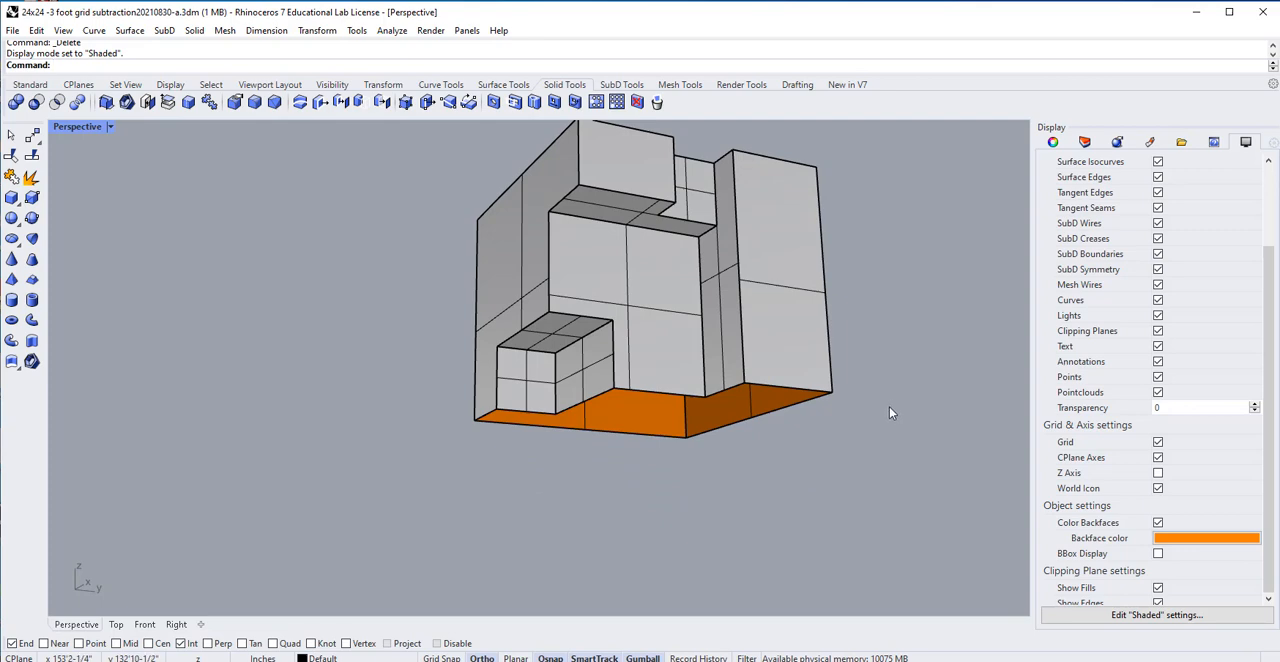
shift+right_drag(889, 406, 909, 438)
right_drag(791, 394, 760, 450)
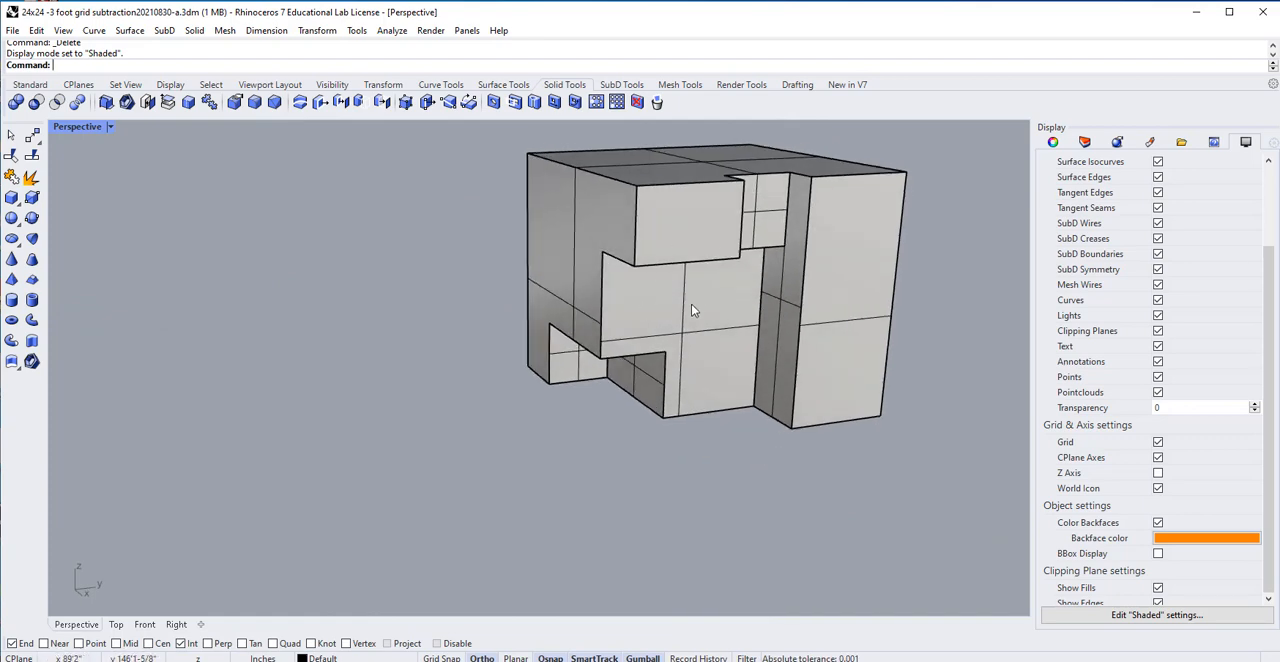
scroll(656, 318, down, 2)
shift+right_drag(638, 384, 702, 345)
click(843, 255)
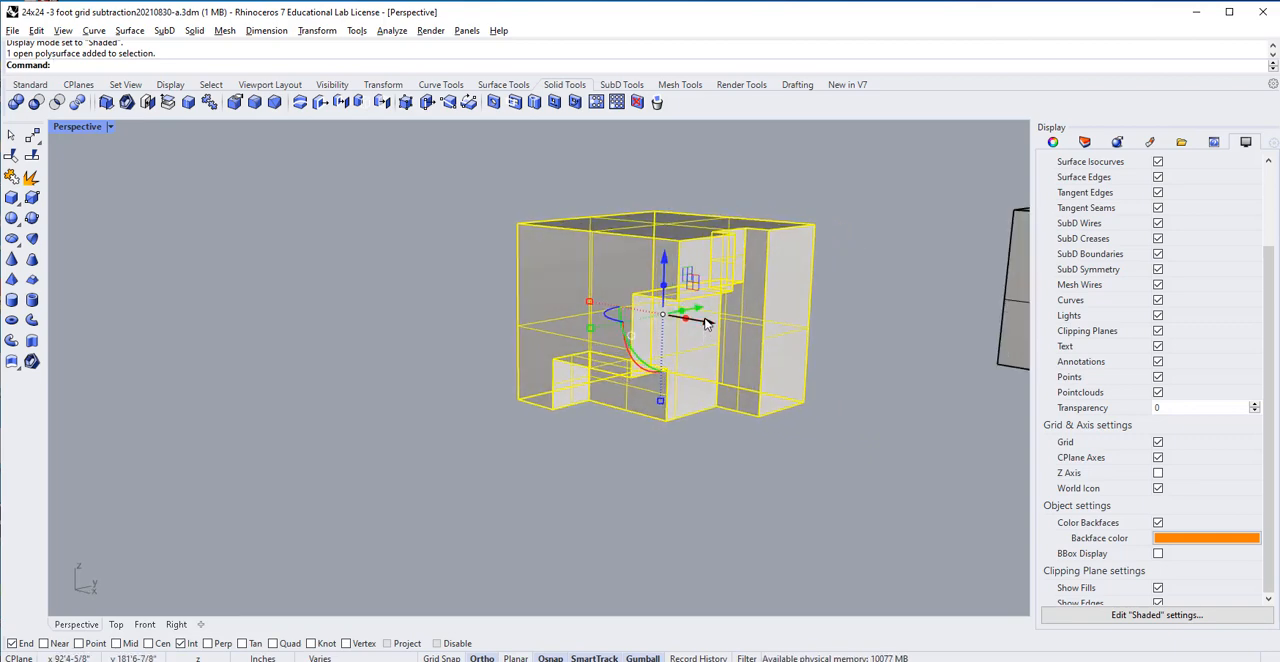
key(alt)
drag(705, 323, 407, 299)
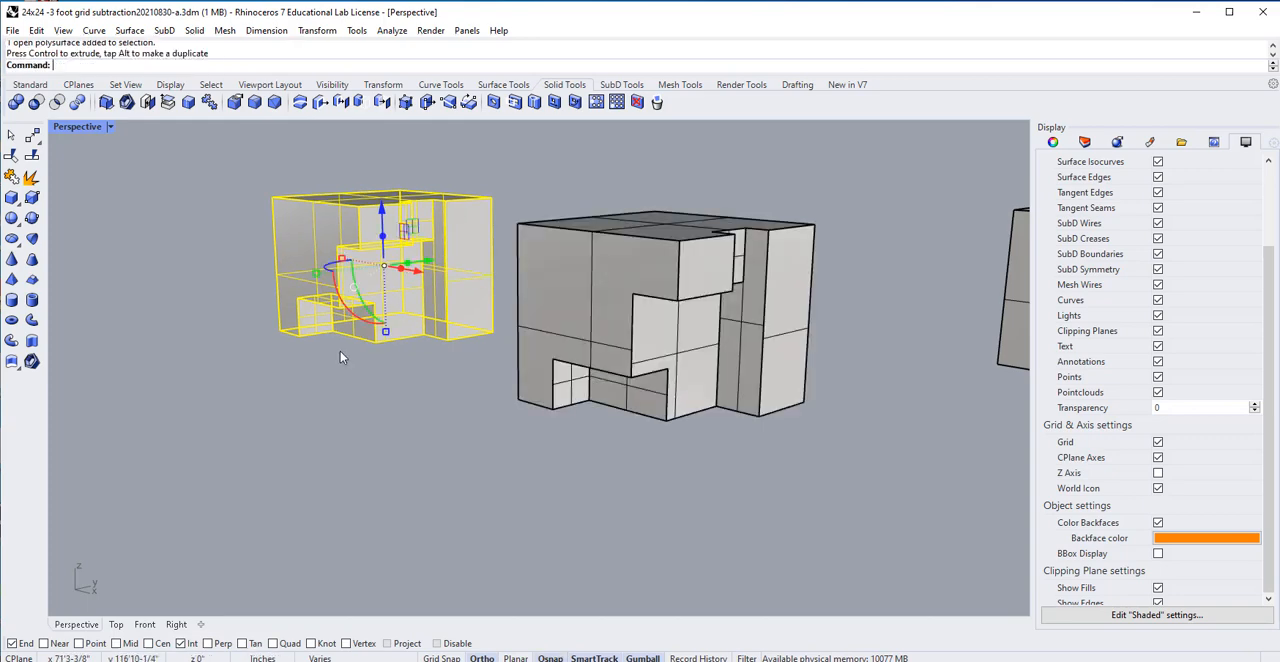
click(338, 350)
Try to flip only the narrow recessed vertical face of the joined duplicate cube, and undo the flip.
scroll(297, 266, up, 5)
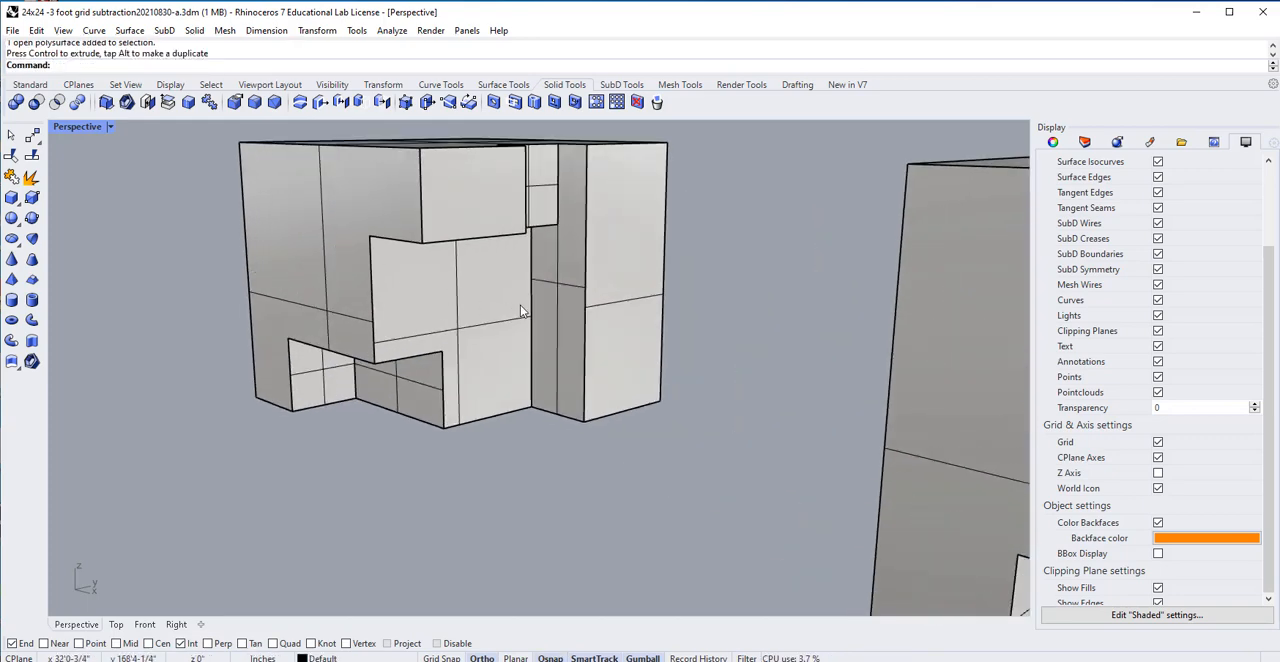
ctrl+shift+click(565, 307)
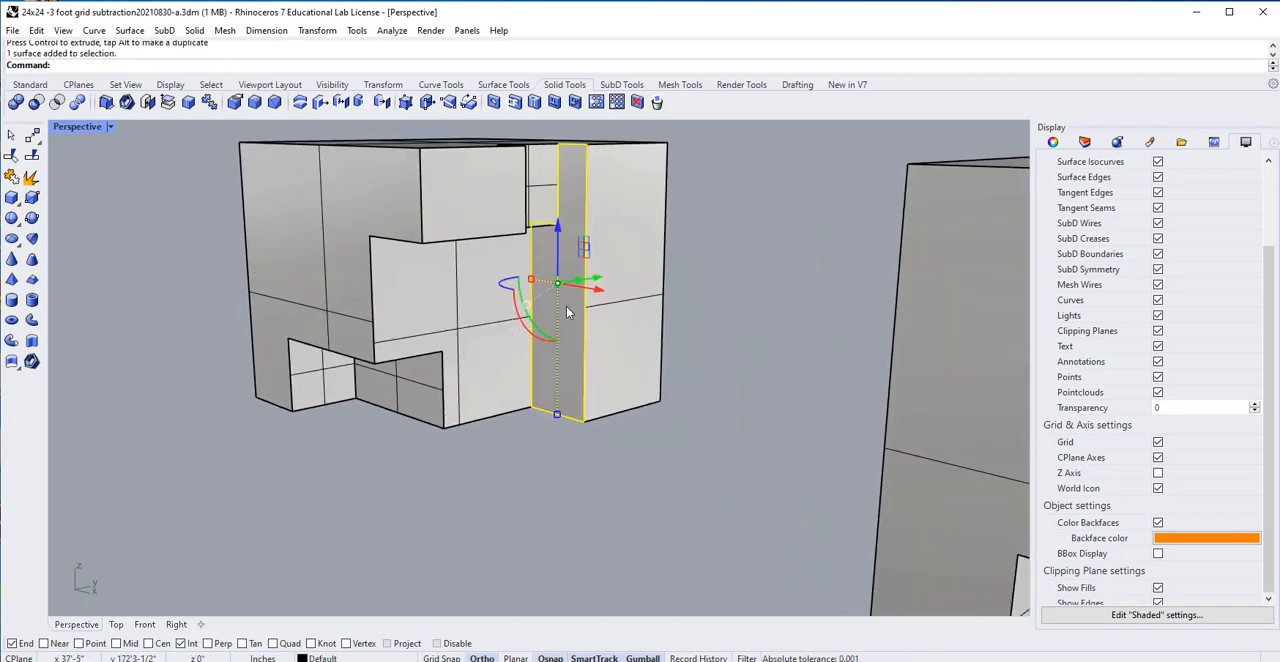
text(Flip)
key(Return)
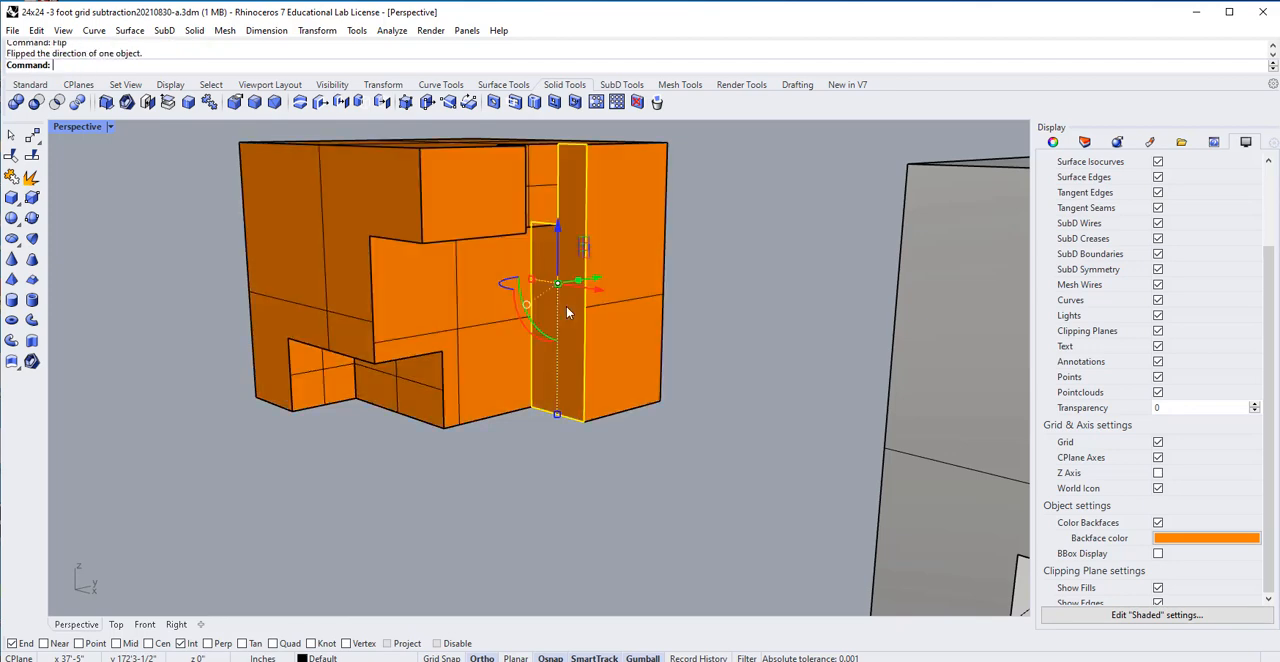
click(714, 324)
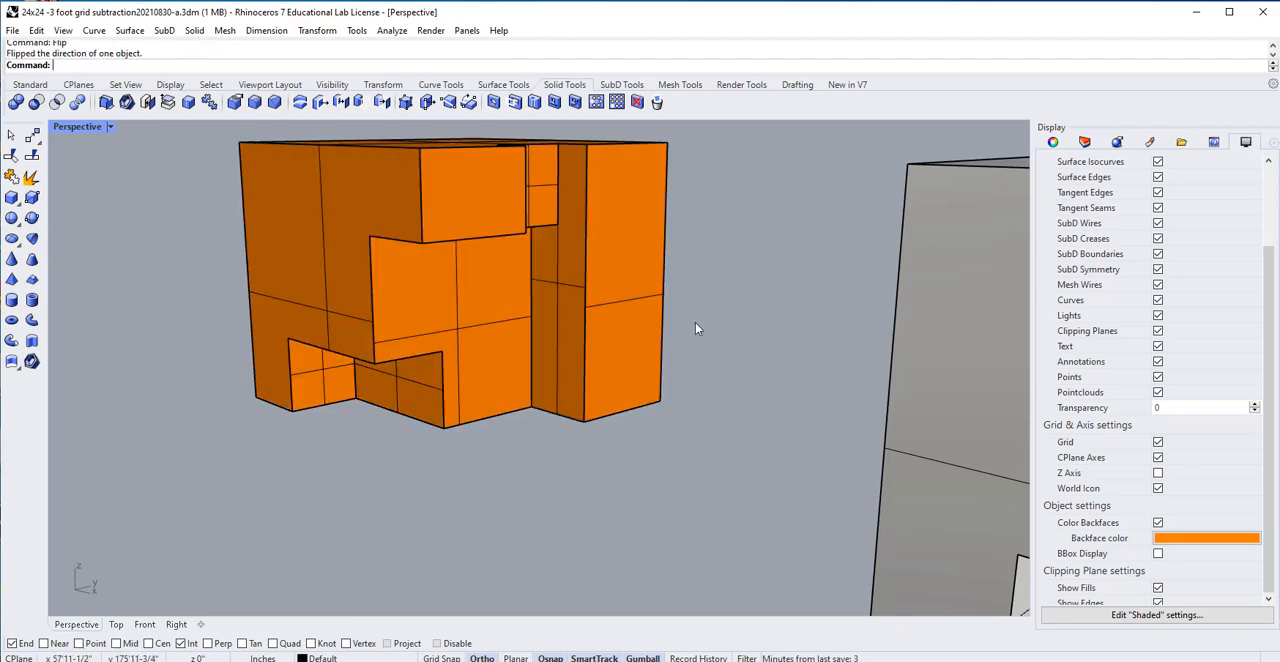
key(ctrl+z)
Explode the duplicate cube into separate surfaces.
click(648, 296)
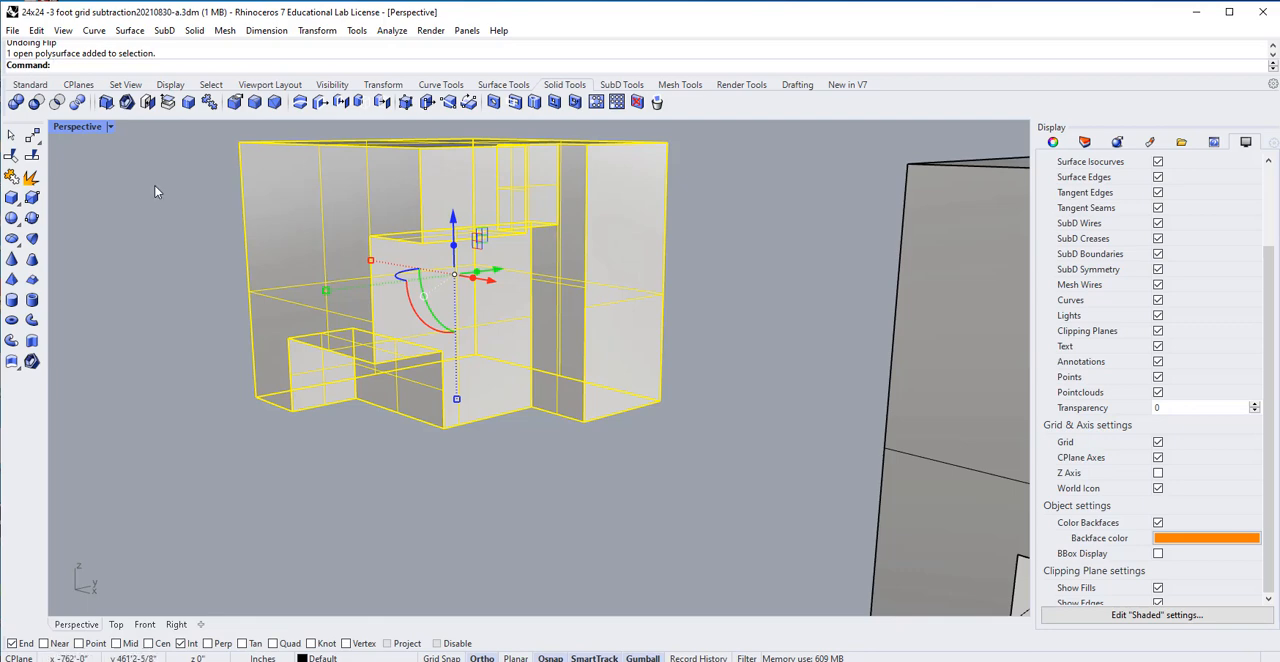
click(30, 178)
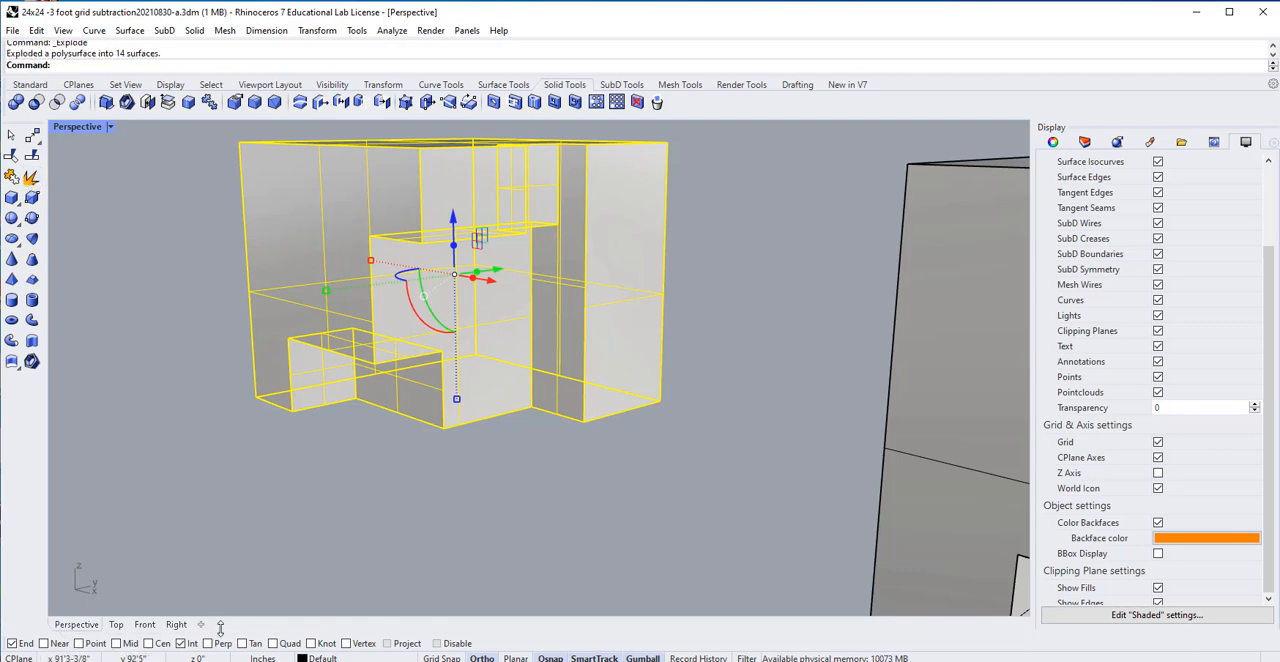
click(407, 432)
Flip the direction of the narrow recessed vertical surface on the exploded cube.
click(535, 359)
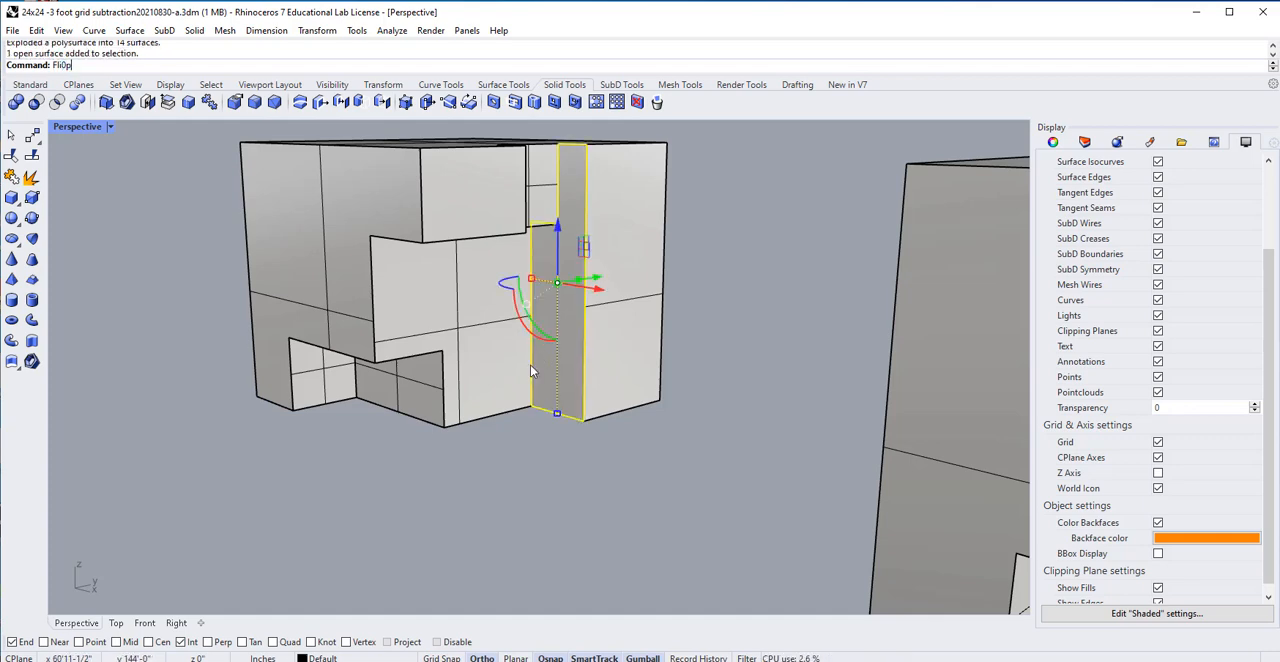
key(Return)
key(Escape)
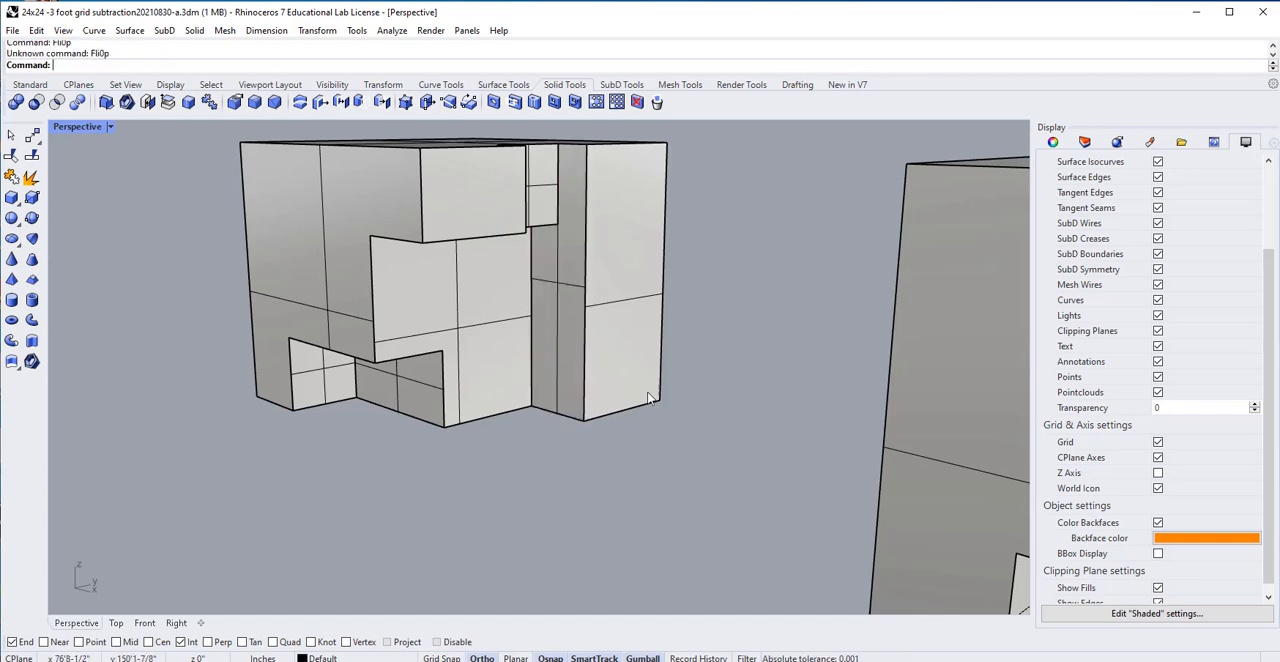
click(565, 345)
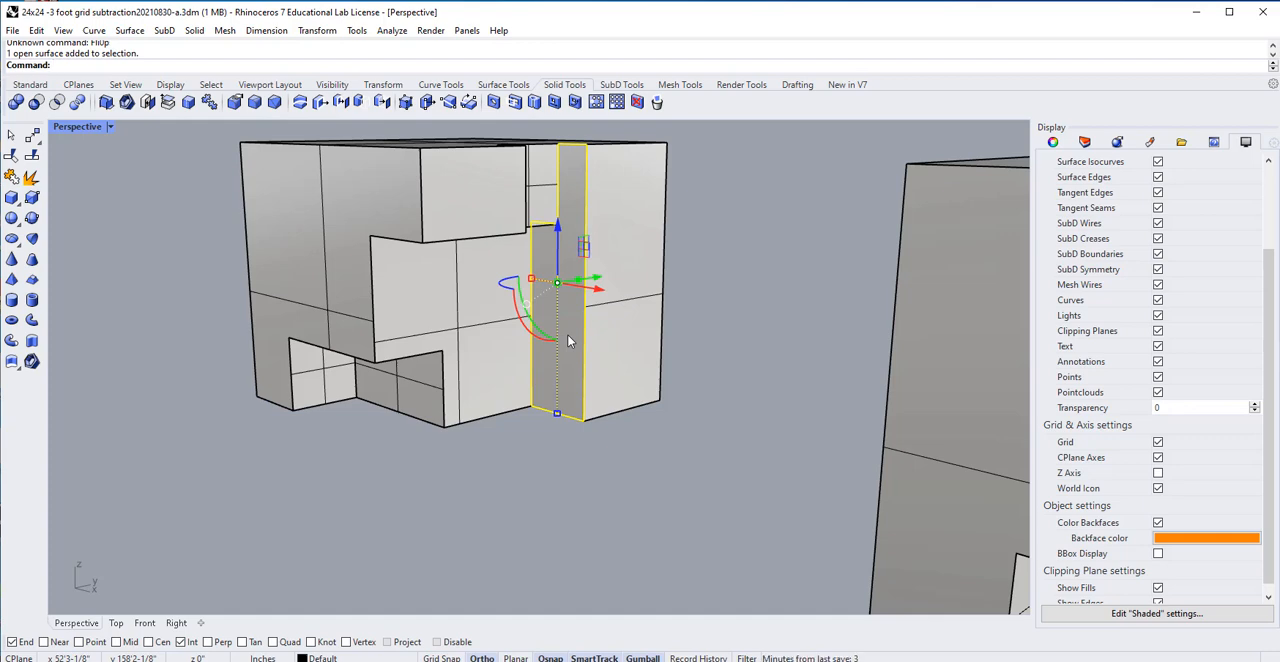
text(Flip)
key(Return)
click(734, 455)
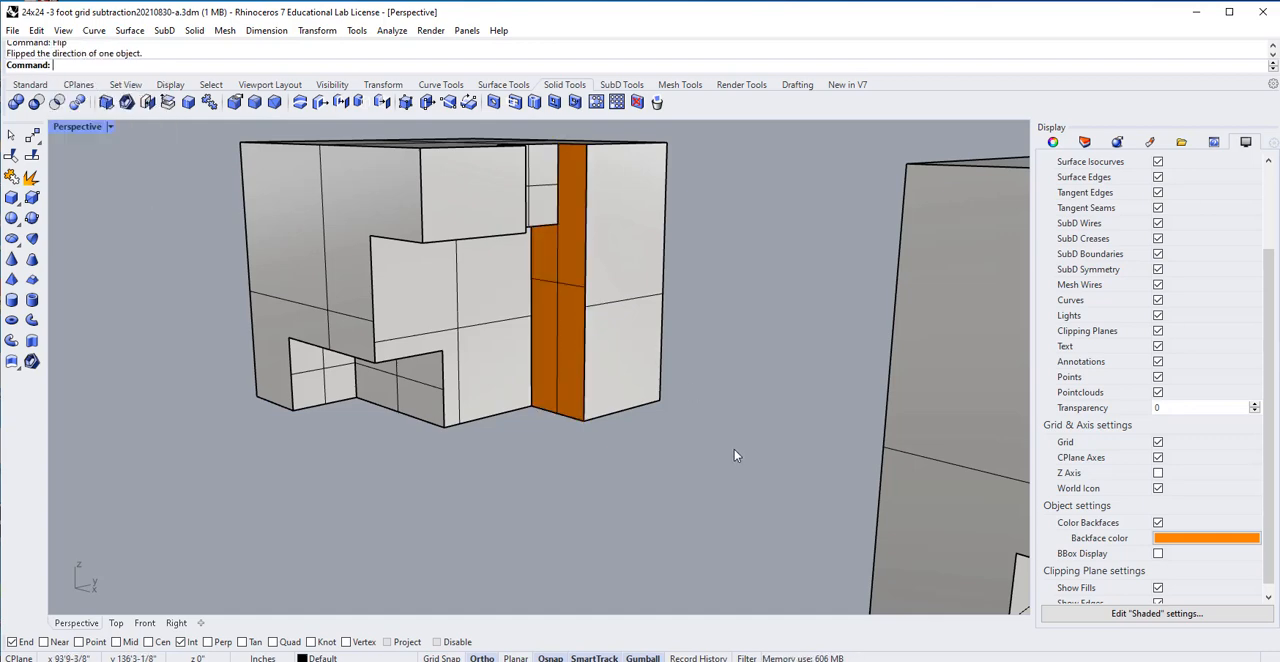
mouse_move(543, 306)
right_down()
mouse_move(511, 257)
mouse_move(532, 300)
right_up()
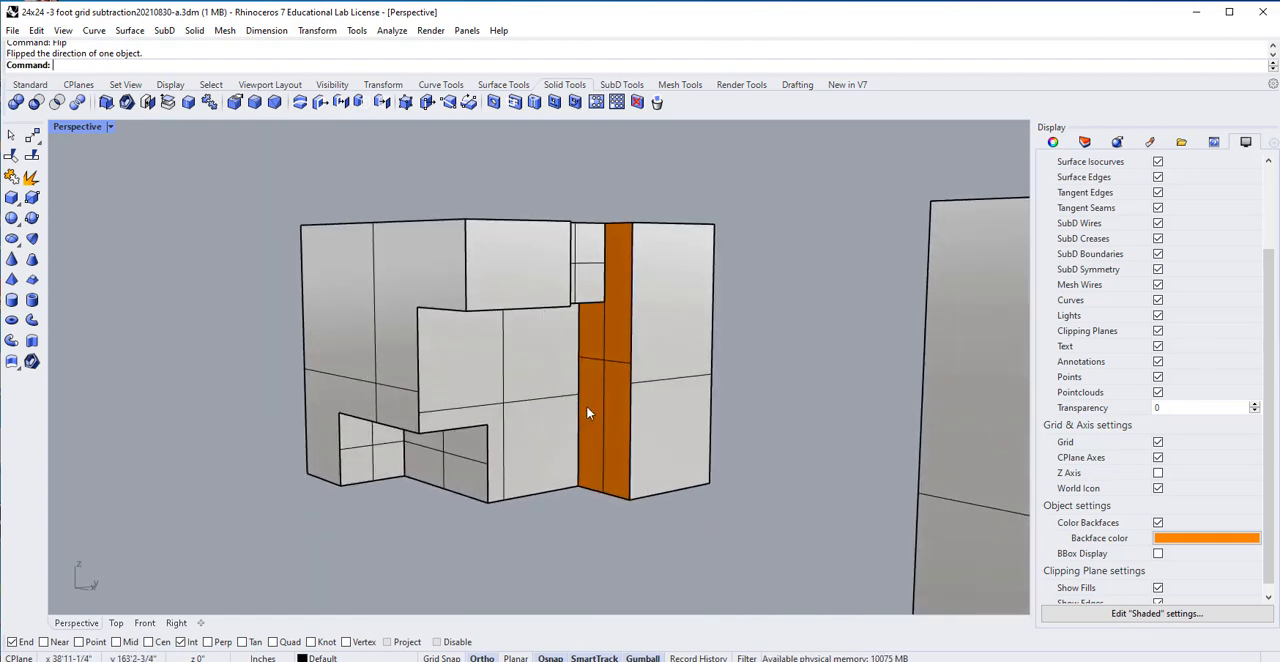
Zoom to the upper projecting vertical surface and examine the exploded cube's outer faces and coloured backfaces from outside and below.
click(30, 84)
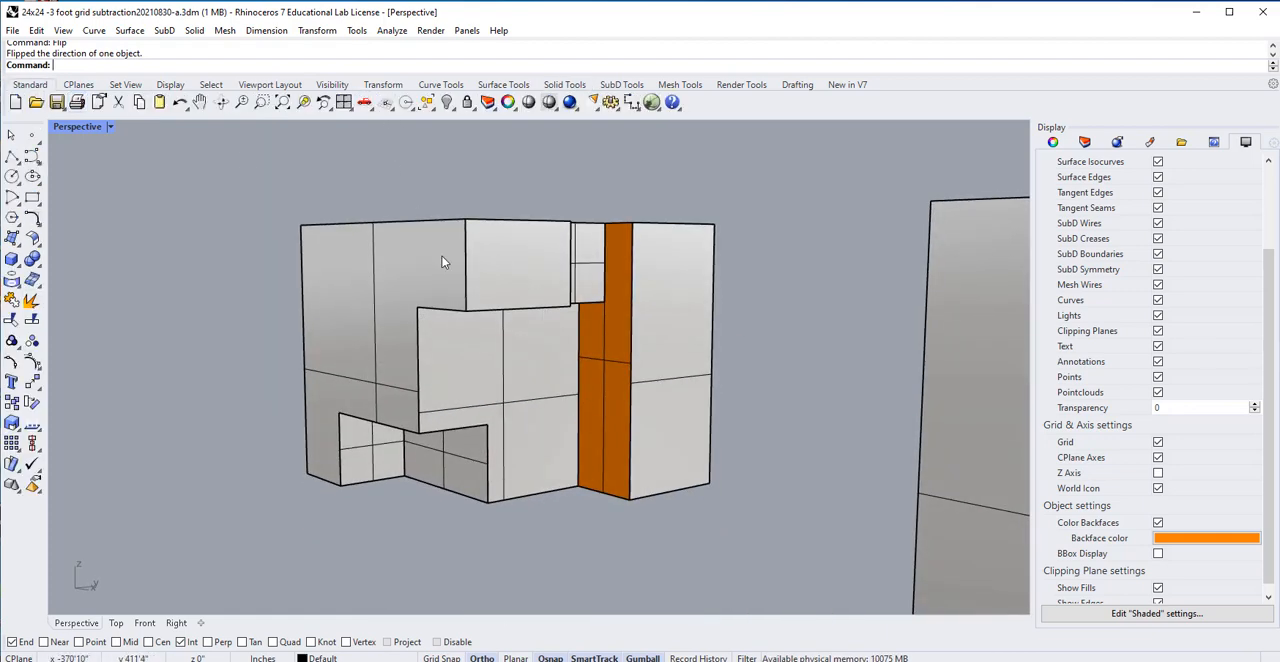
click(304, 102)
click(485, 304)
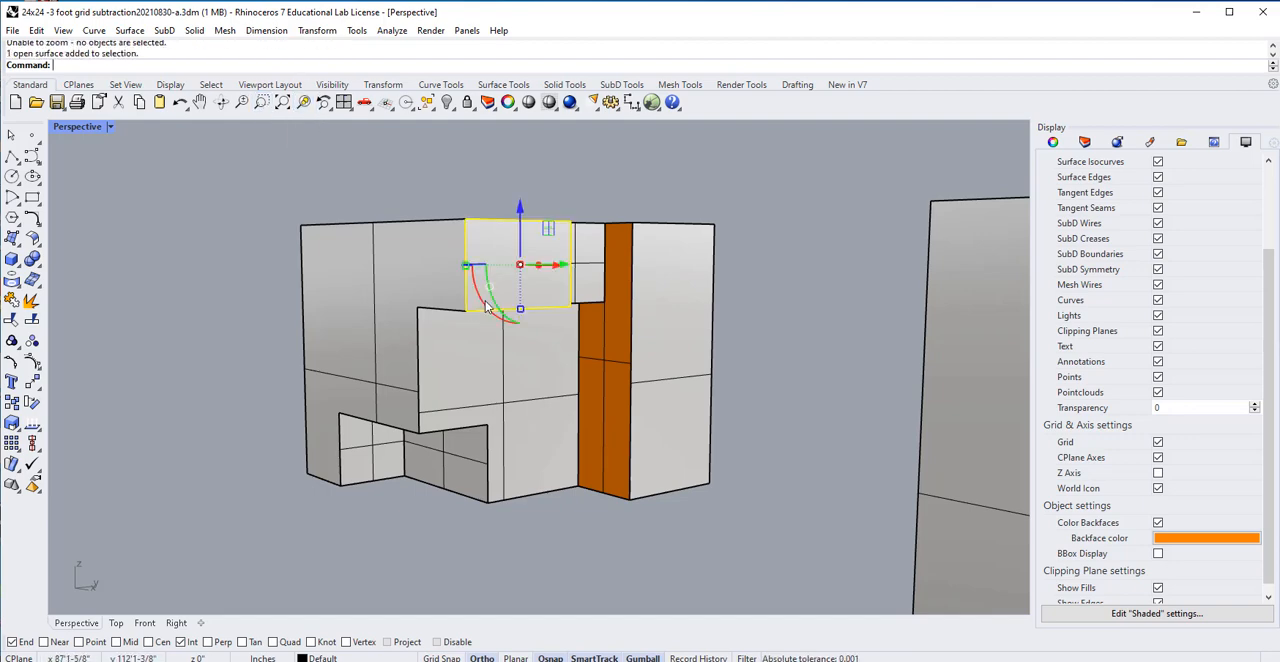
right_click(486, 305)
scroll(490, 335, down, 13)
right_drag(487, 457, 561, 469)
right_click(561, 469)
scroll(563, 483, down, 8)
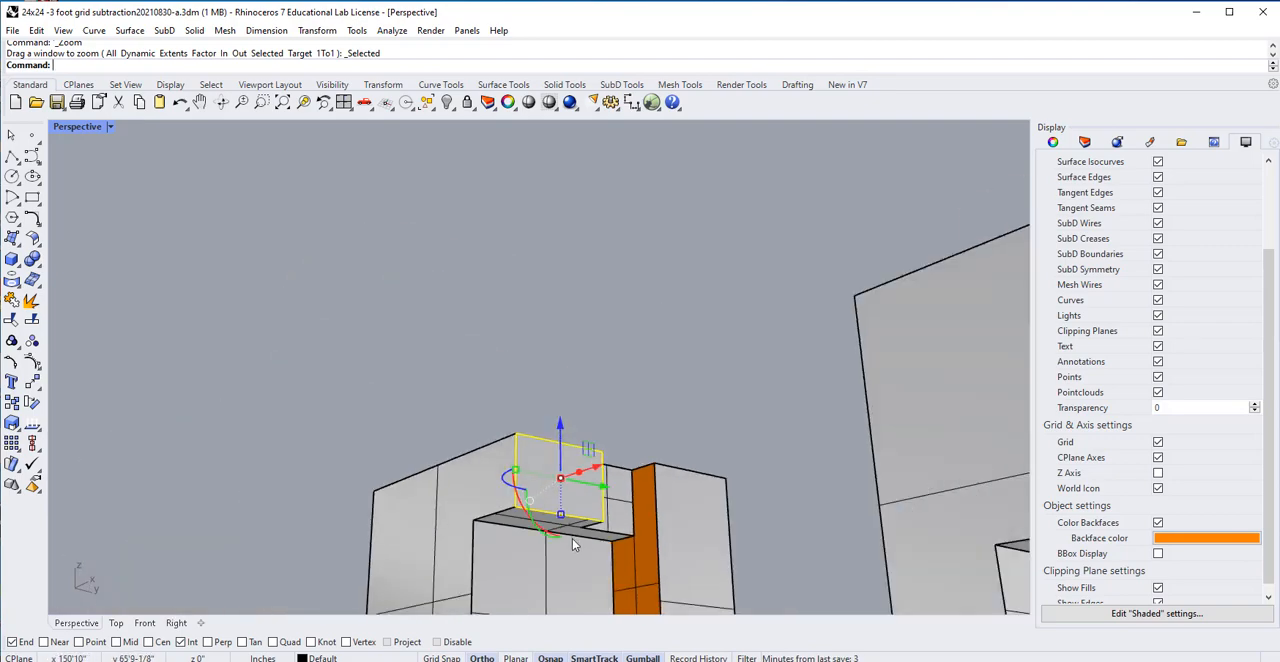
right_drag(585, 569, 511, 449)
scroll(561, 388, up, 5)
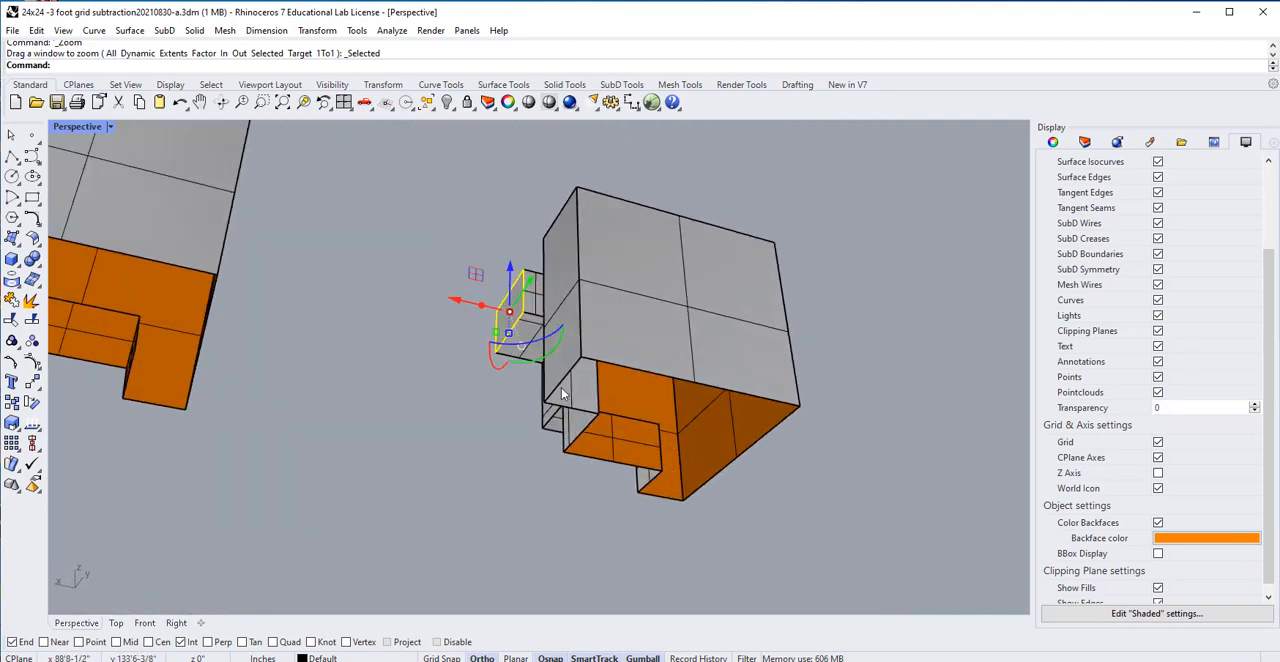
right_drag(561, 386, 334, 371)
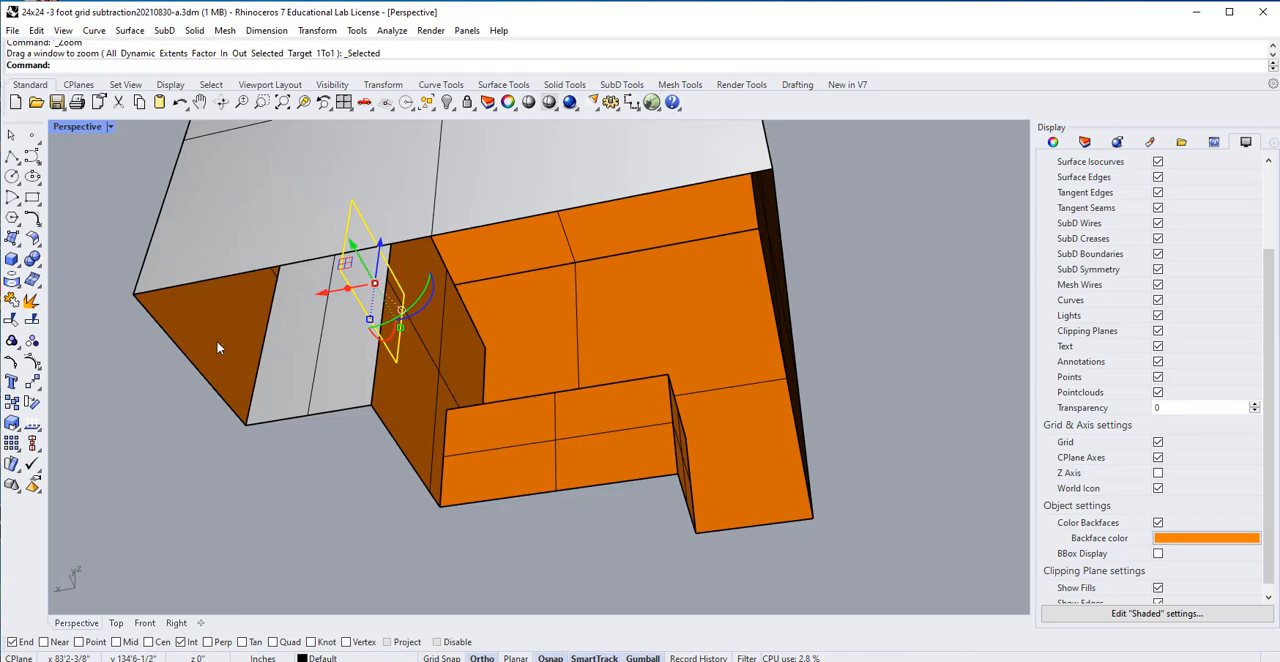
right_drag(285, 290, 690, 370)
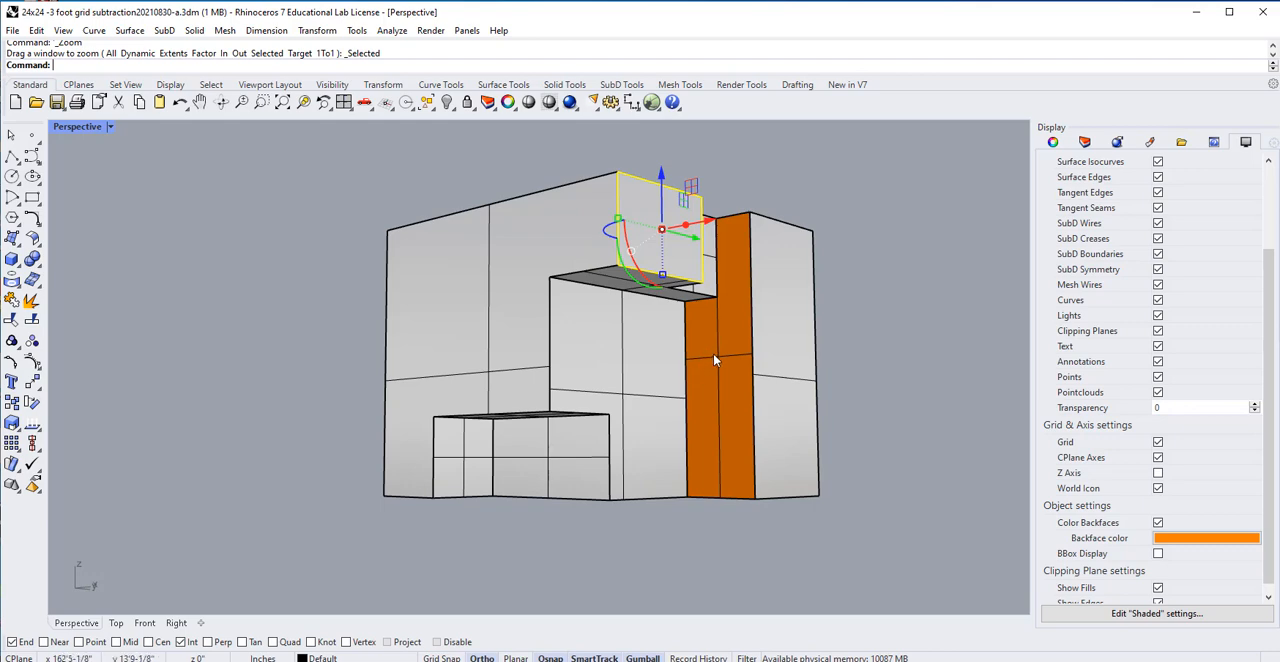
Flip the direction of the orange narrow recessed vertical surface so its front side faces outward again.
click(897, 359)
click(705, 362)
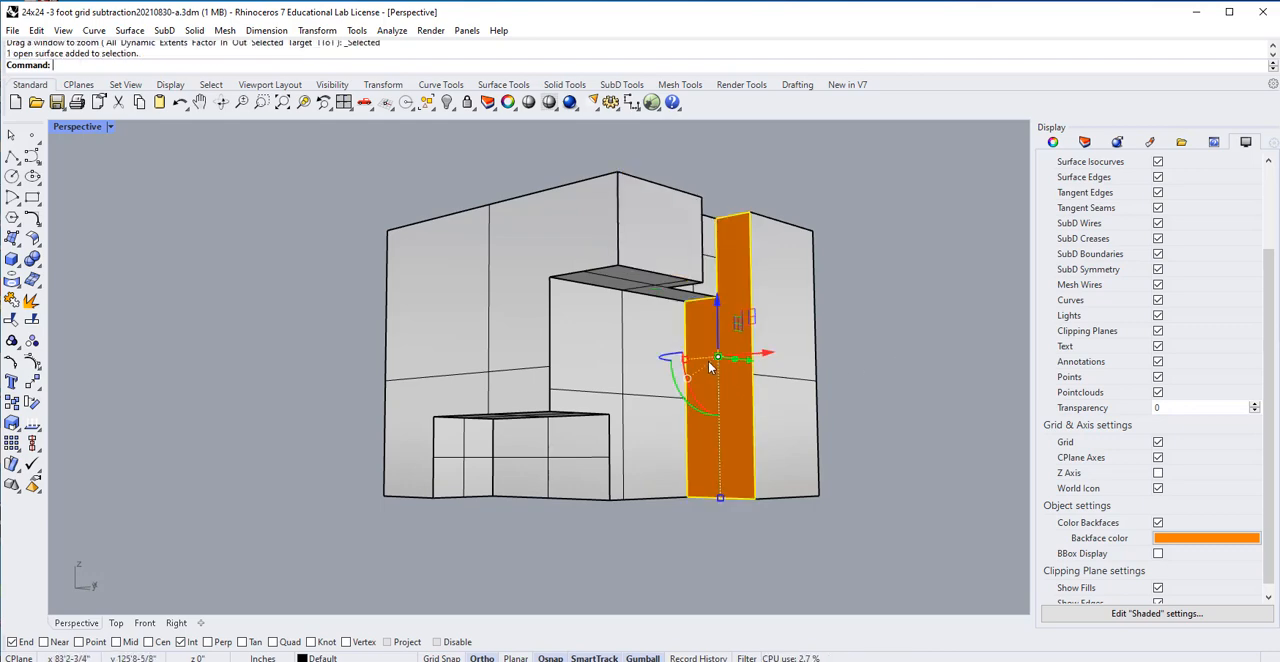
text(f)
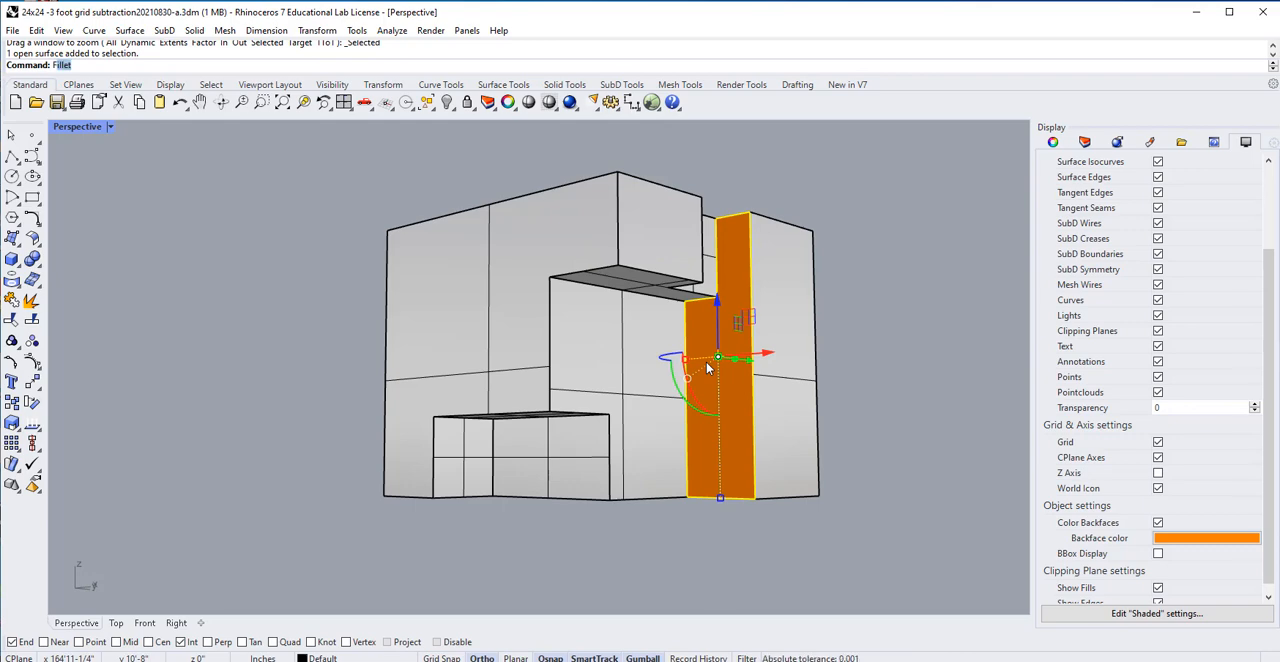
text(lip)
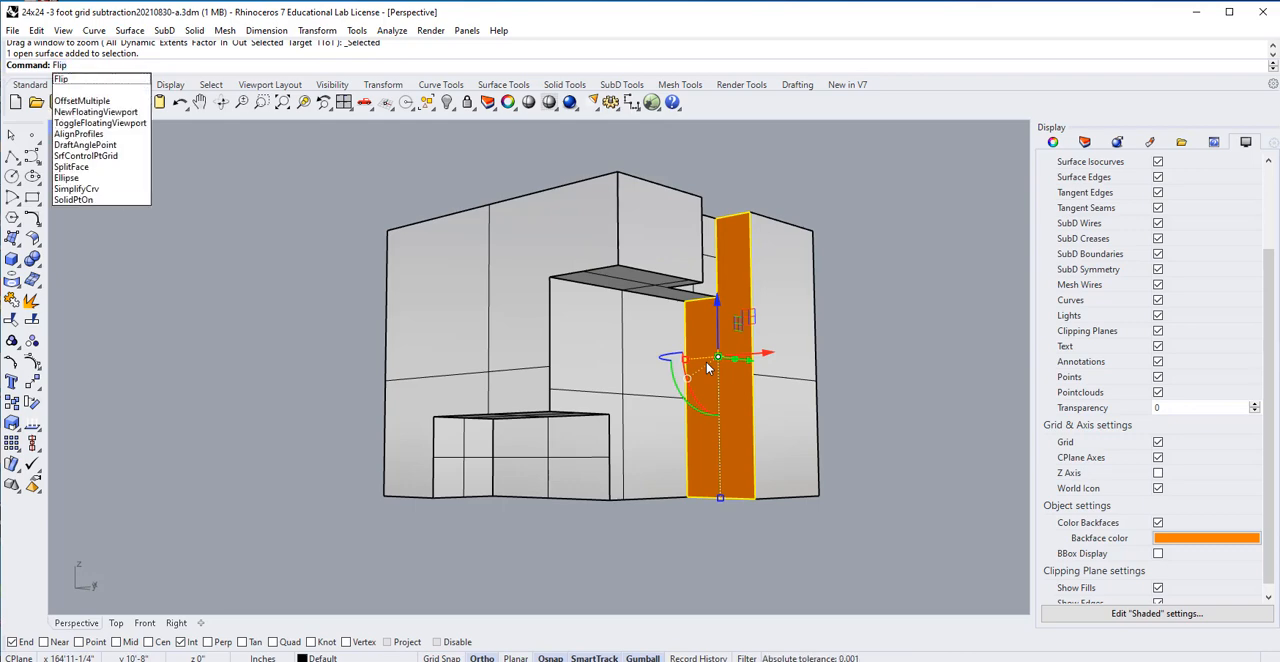
key(Return)
click(866, 383)
right_drag(866, 383, 832, 410)
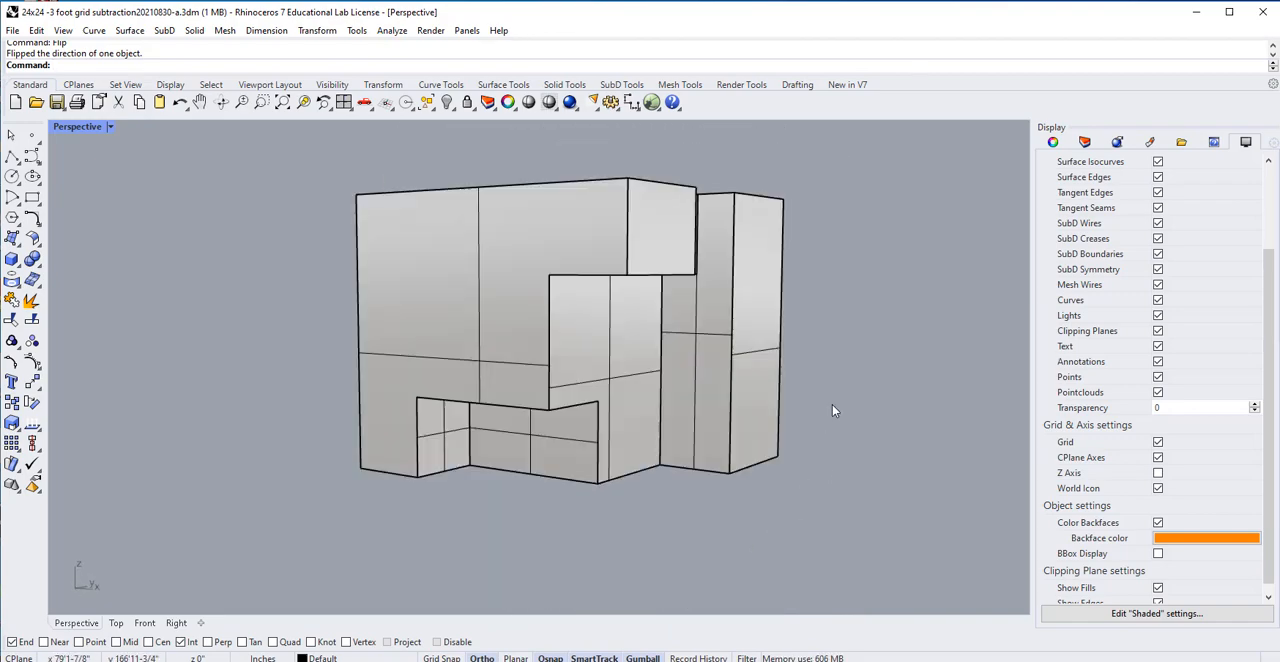
Join all the surfaces of the exploded duplicate cube into one polysurface.
drag(817, 137, 277, 549)
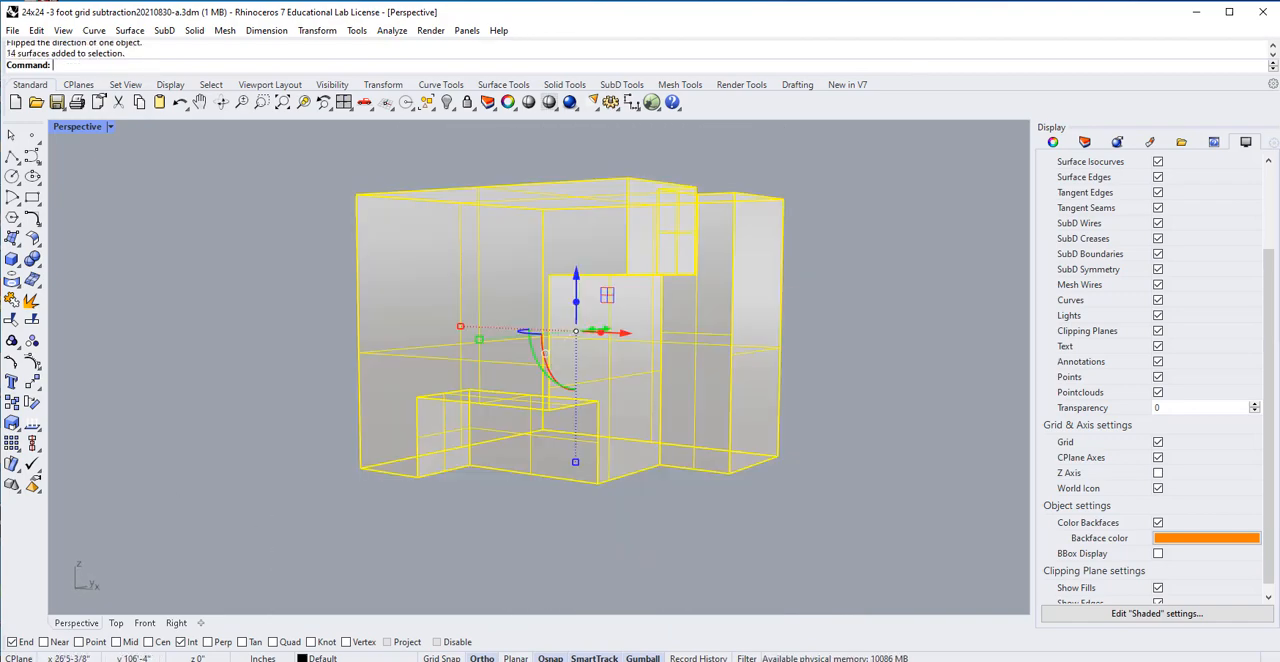
click(11, 301)
right_drag(731, 443, 752, 468)
Delete the rejoined duplicate cube, keeping only the original open-bottomed cube.
scroll(756, 423, down, 6)
scroll(756, 423, down, 2)
drag(807, 291, 602, 447)
key(Delete)
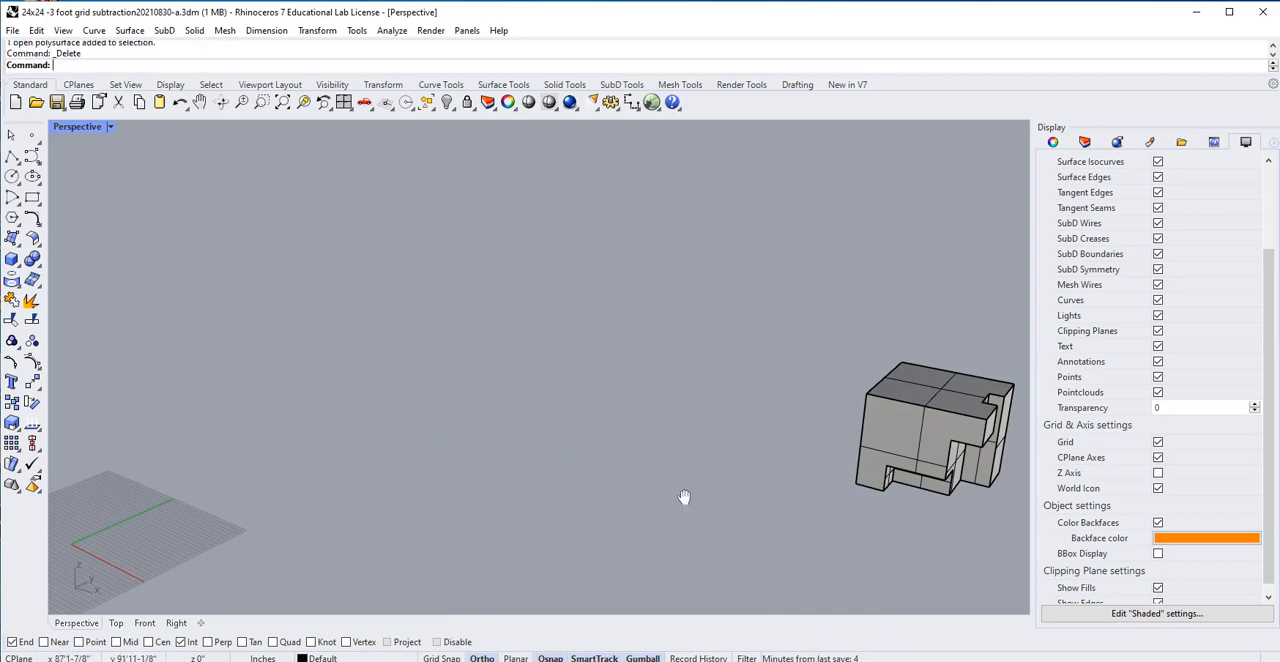